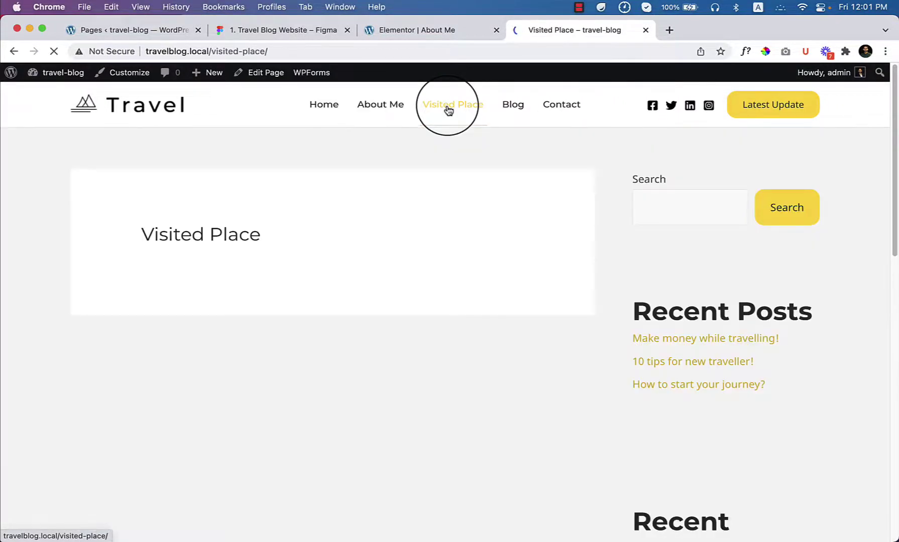
- Open the Visited Place page editor in a new tab beside Elementor, then return to About Me
right_click(262, 75)
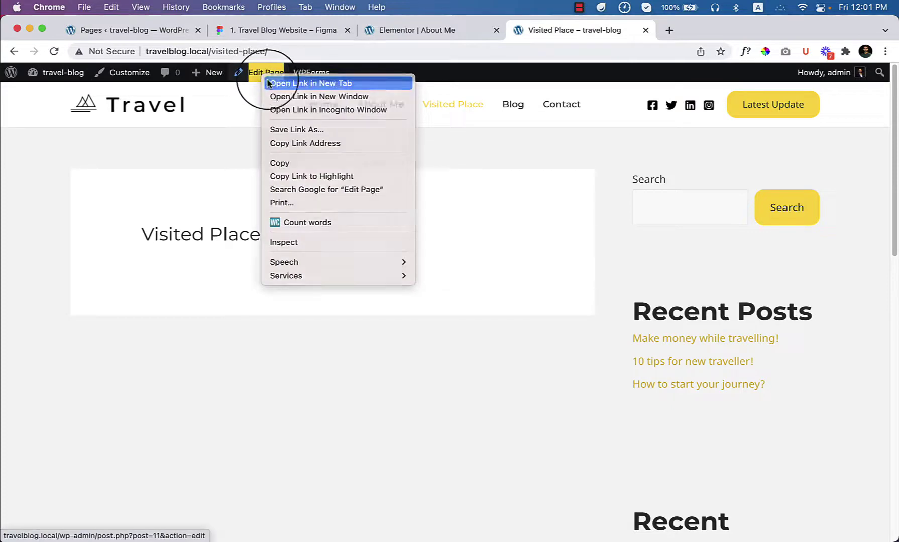
left_click(281, 82)
left_click_drag(714, 30, 552, 31)
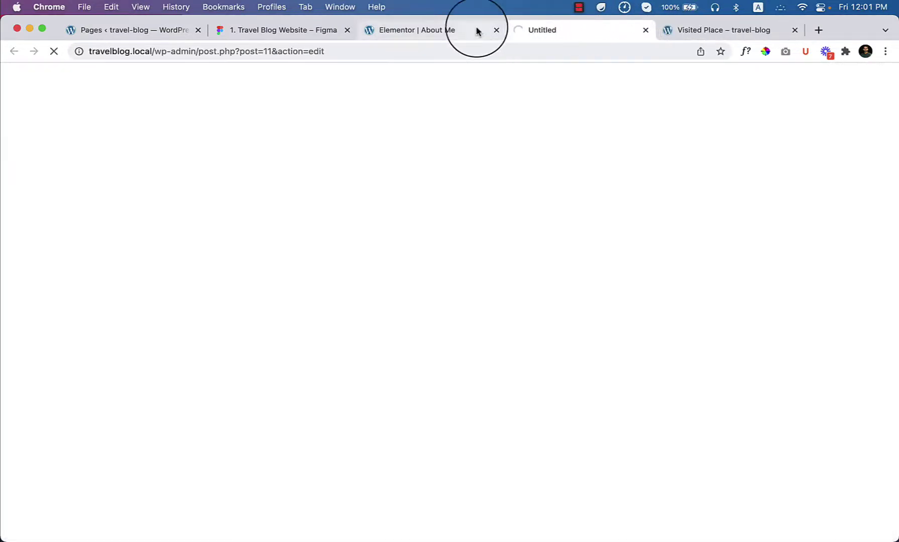
left_click(475, 32)
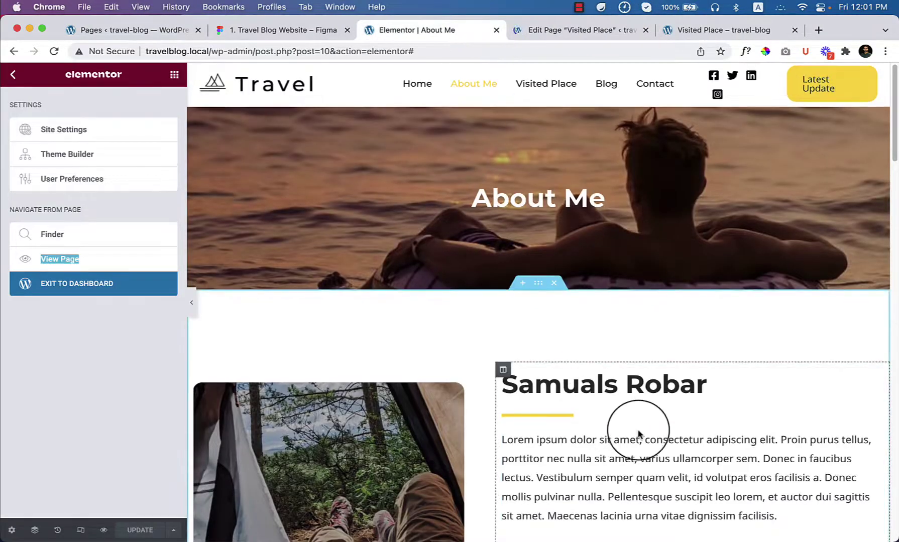
scroll(639, 426, "down", 5)
scroll(538, 191, "up", 2)
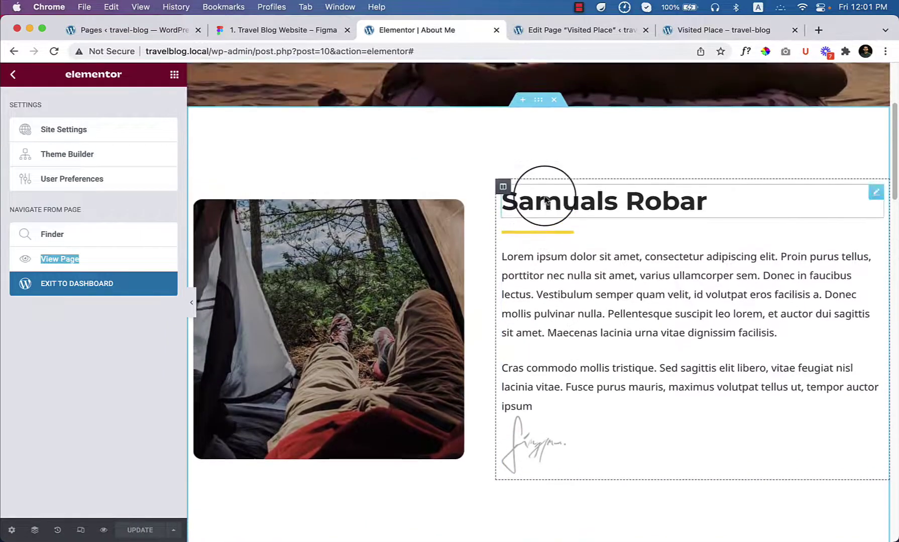
right_click(534, 104)
left_click(582, 224)
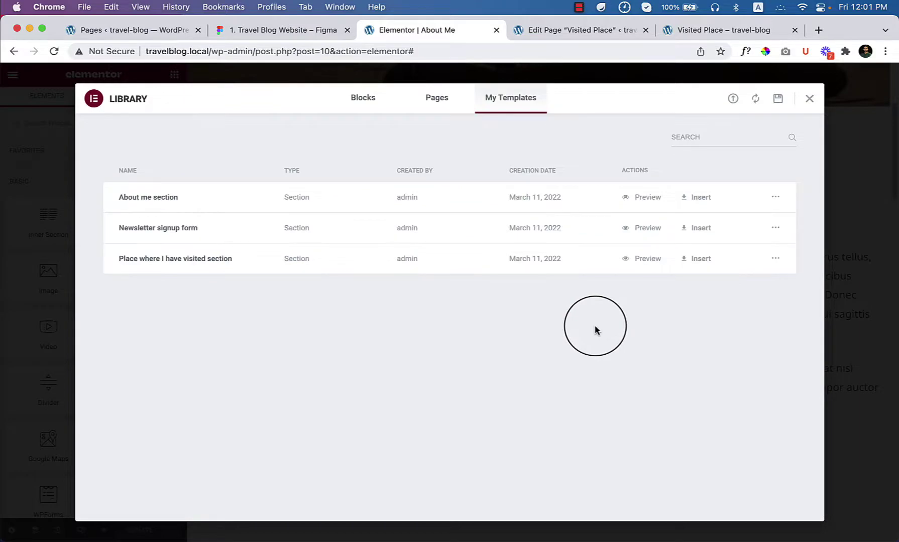
left_click(809, 100)
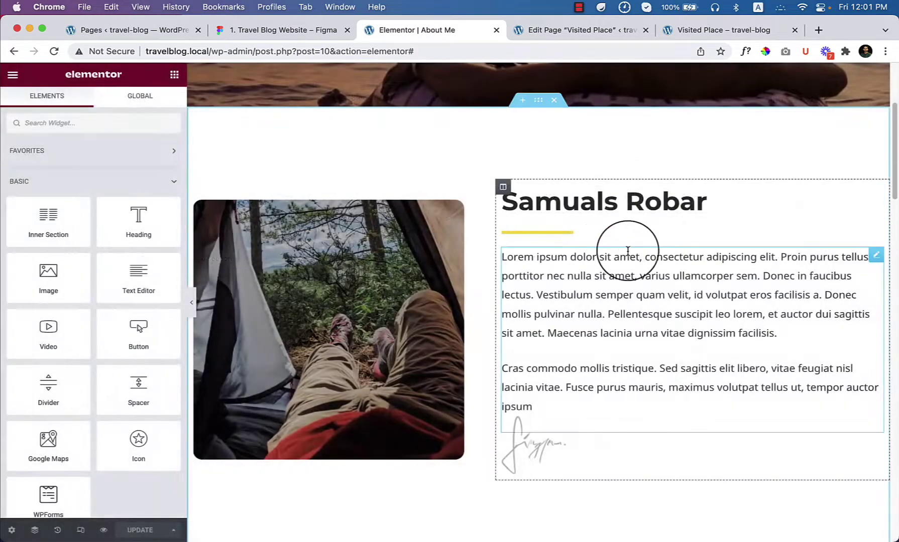
scroll(615, 291, "down", 7)
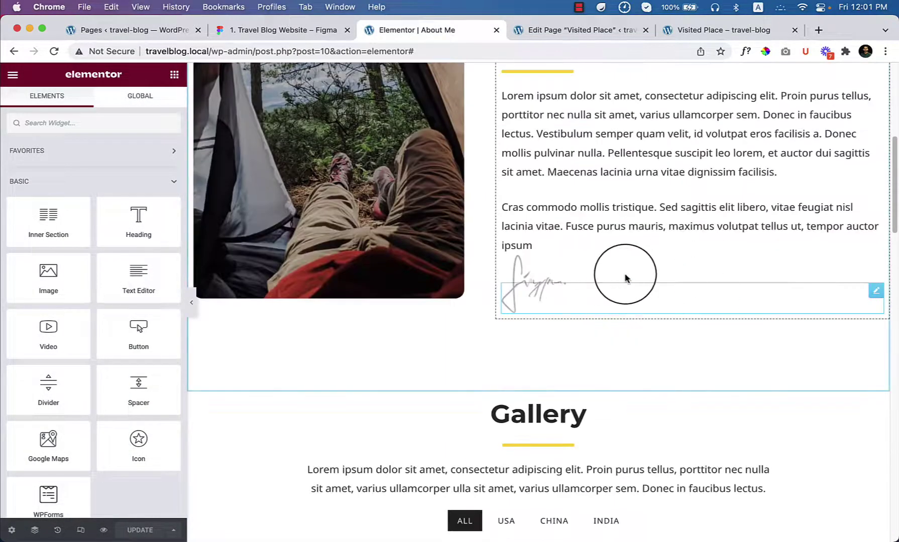
scroll(615, 267, "up", 3)
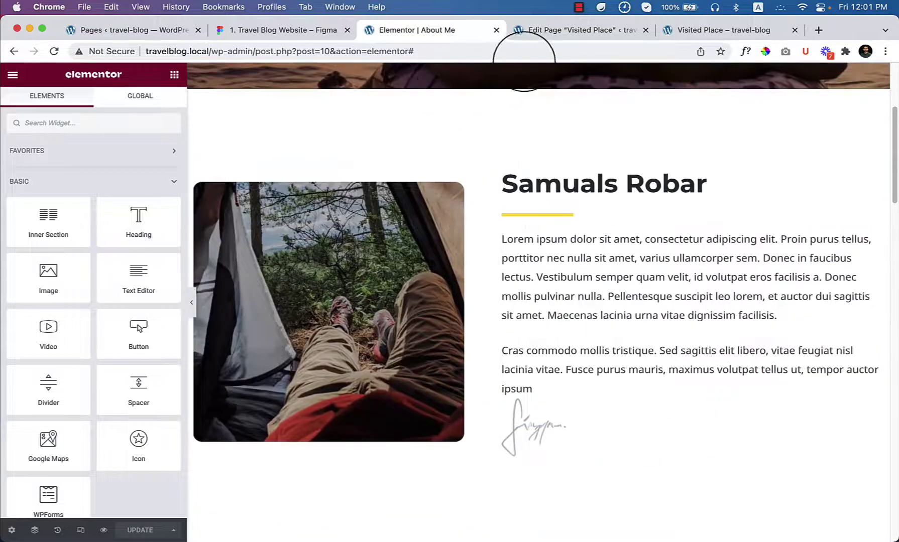
- Set the Visited Place Astra content layout to Full Width / Stretched and update the page
left_click(496, 30)
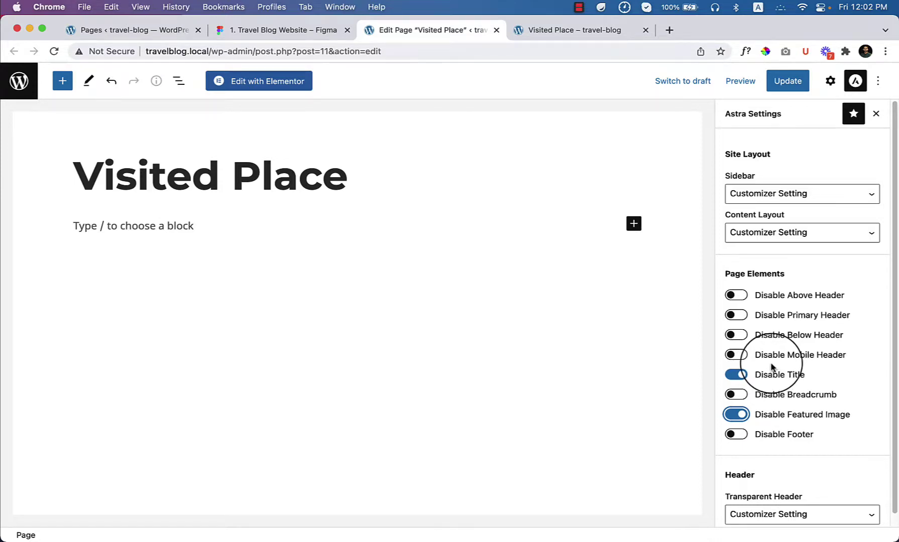
left_click(787, 81)
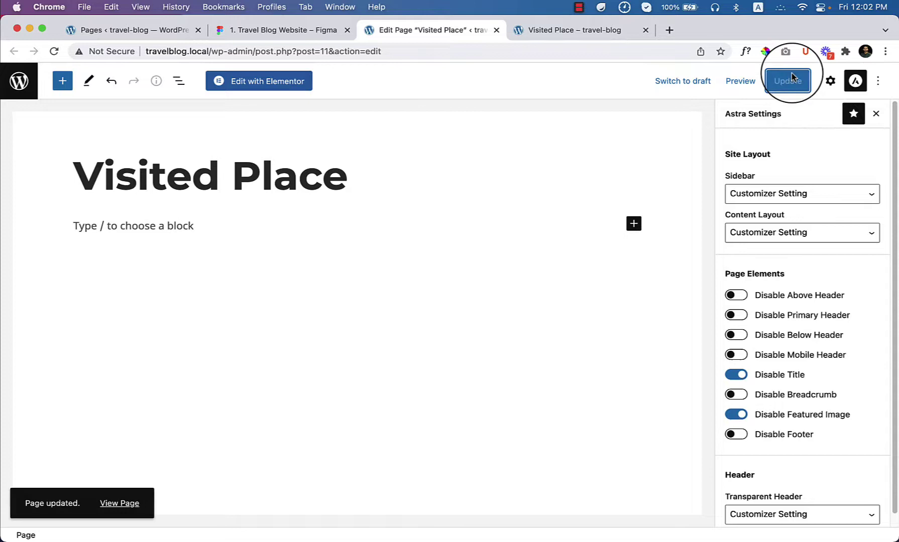
left_click(811, 234)
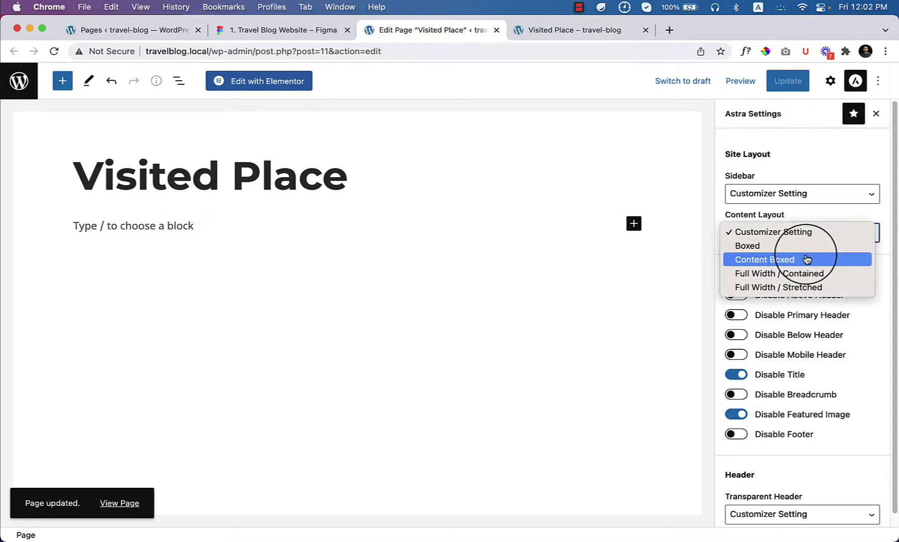
left_click(774, 288)
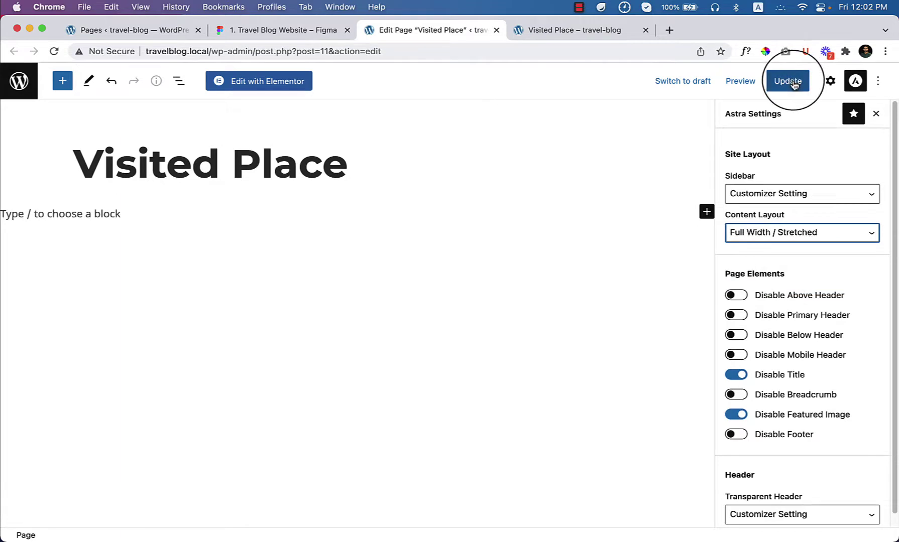
left_click(797, 79)
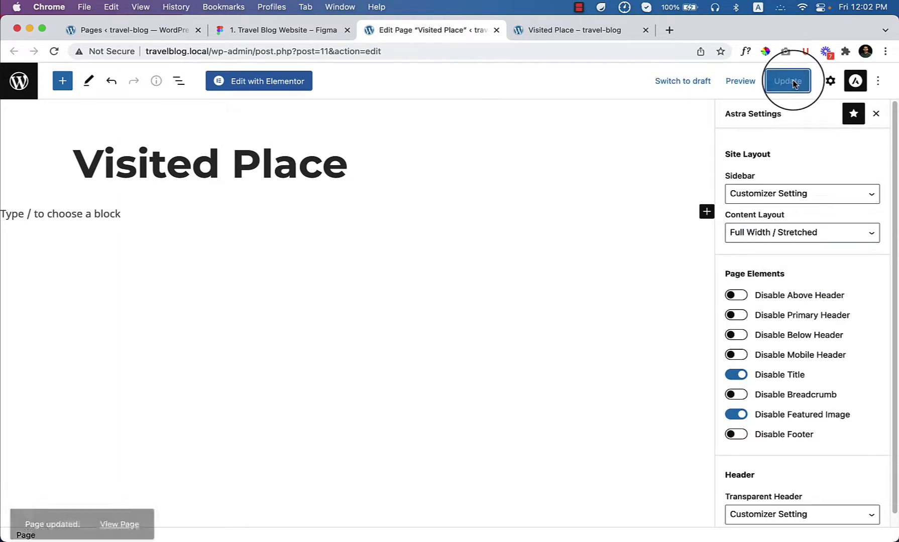
left_click(561, 32)
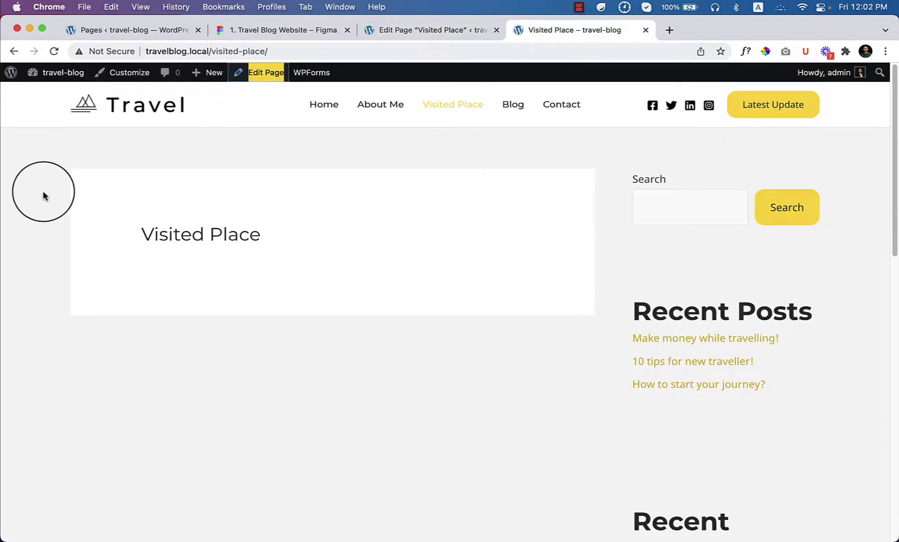
- Open Visited Place in Elementor, check the About Me Figma frame, and return to the live page
left_click(427, 31)
left_click(247, 84)
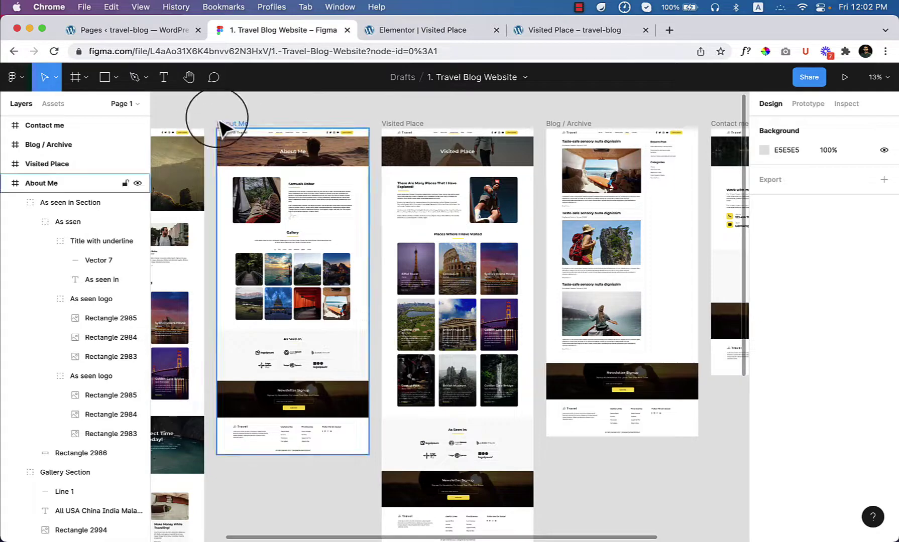
scroll(279, 151, "up", 10)
scroll(353, 215, "down", 5)
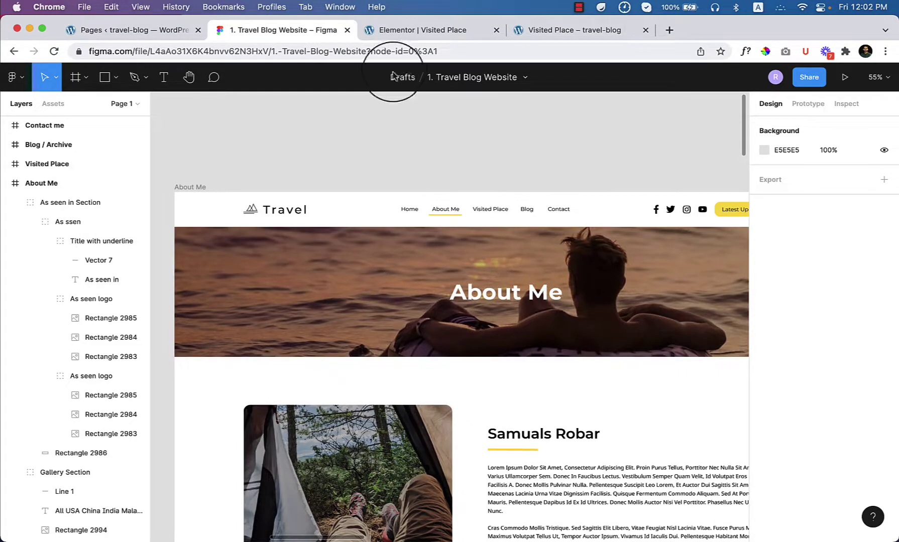
left_click(416, 32)
left_click(578, 31)
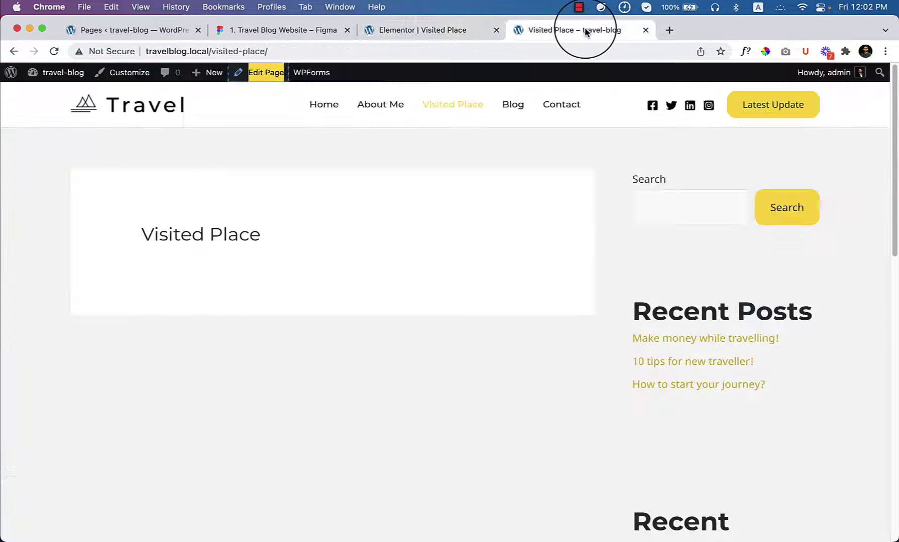
- Save the About Me hero banner section to My Templates under the name 'Page header'
left_click(398, 110)
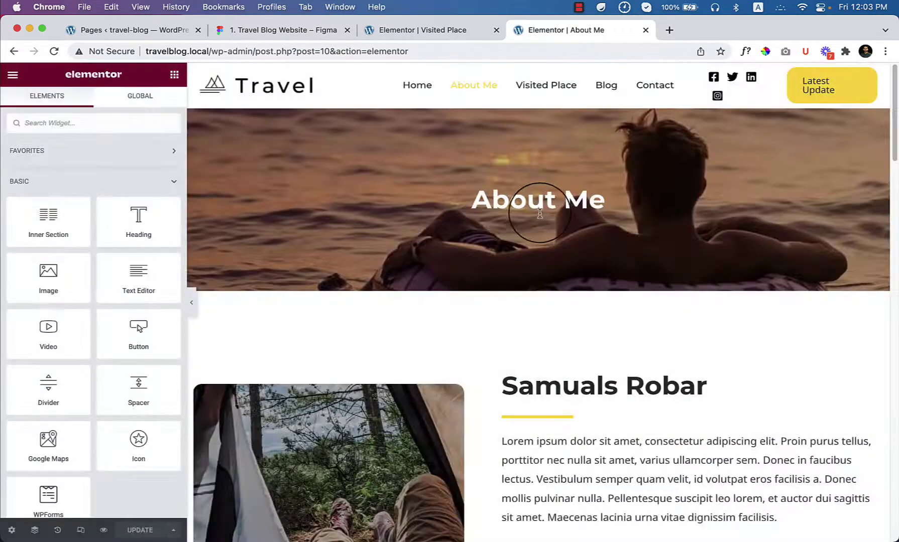
left_click(542, 108)
right_click(539, 103)
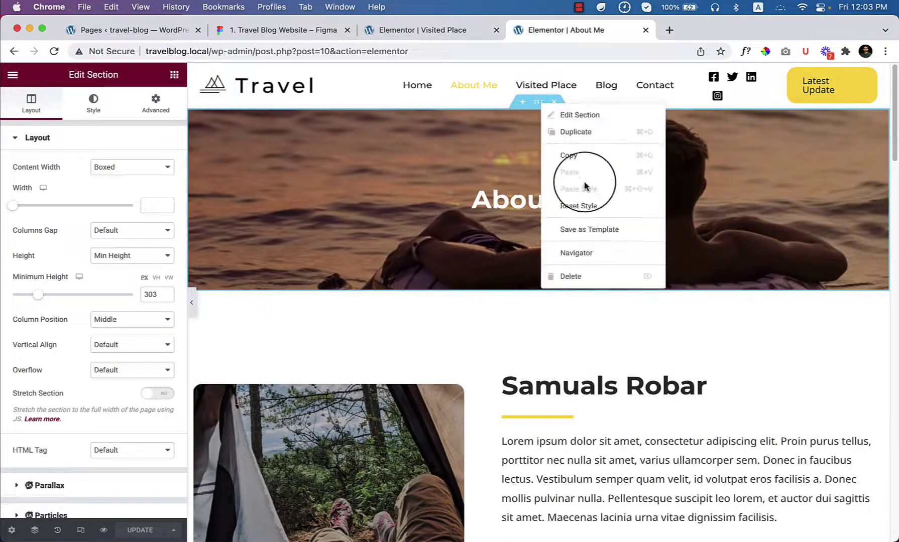
left_click(604, 233)
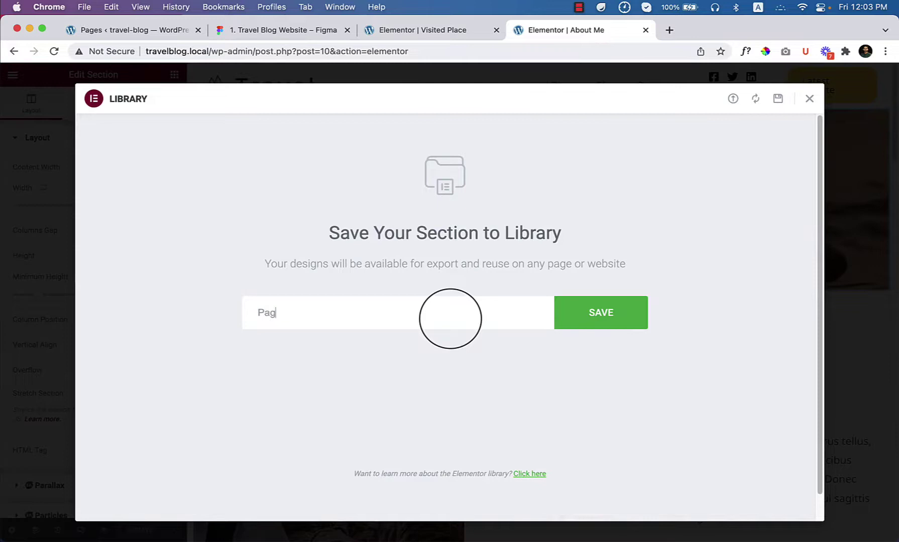
left_click(611, 313)
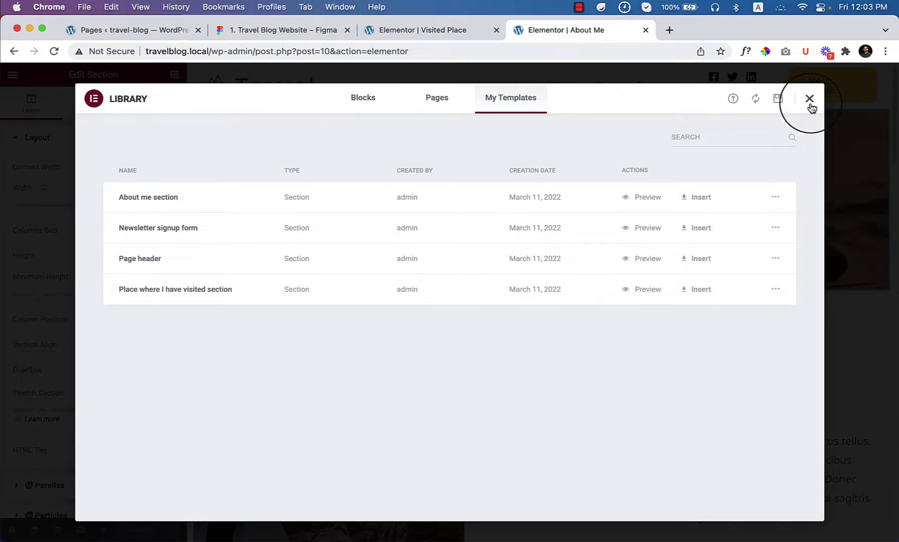
left_click(810, 100)
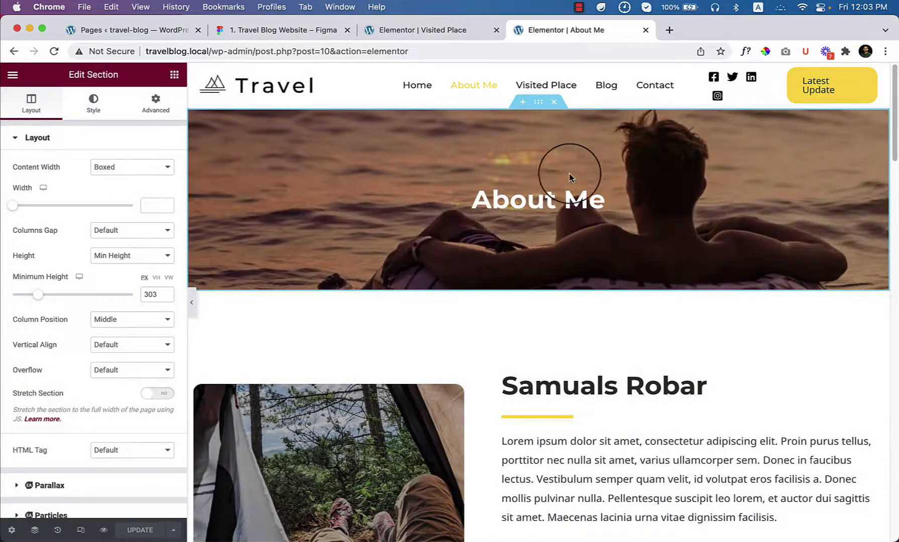
- Insert the 'Page header' template from My Templates at the top of the Visited Place page
left_click(645, 30)
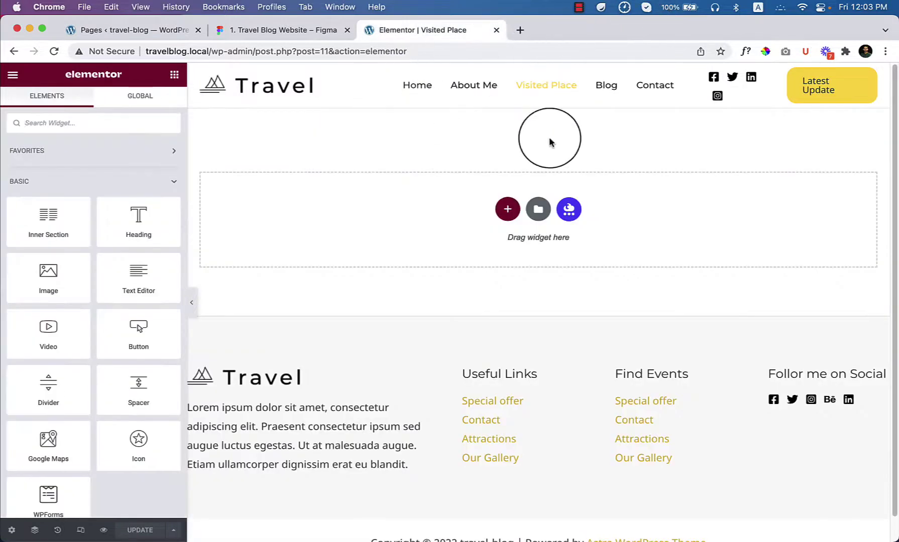
left_click(539, 210)
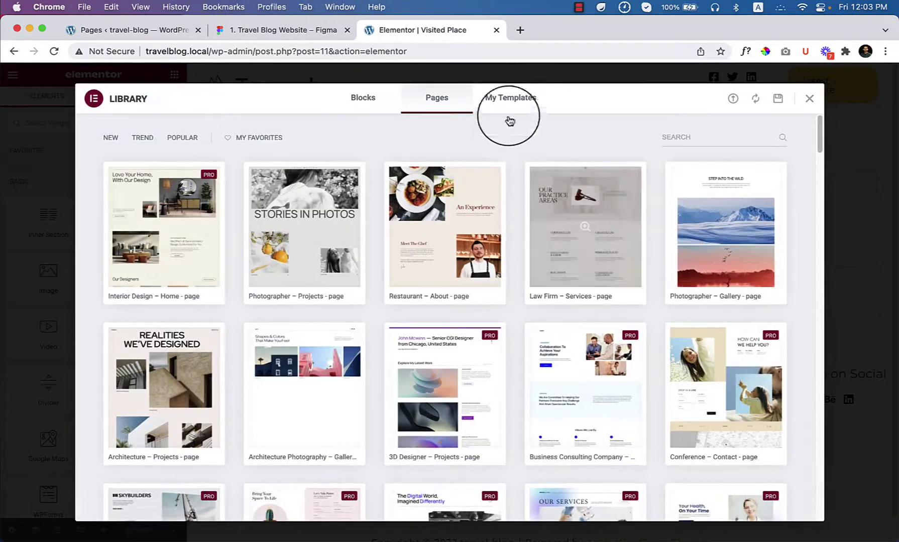
left_click(518, 97)
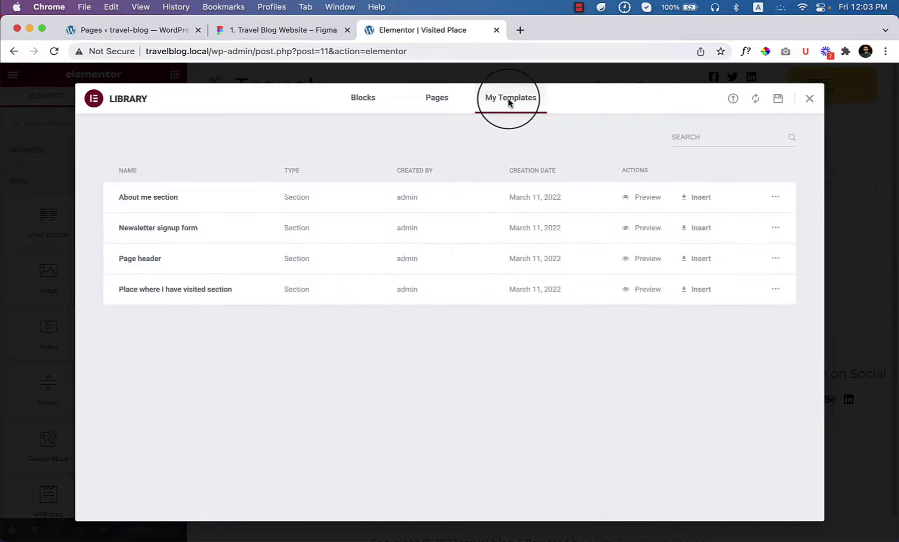
left_click(703, 261)
left_click(528, 350)
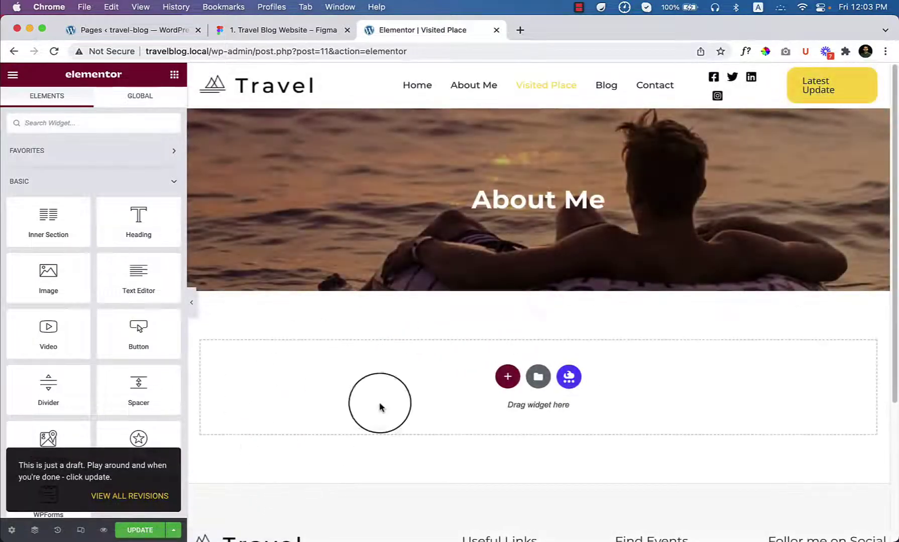
triple_click(512, 200)
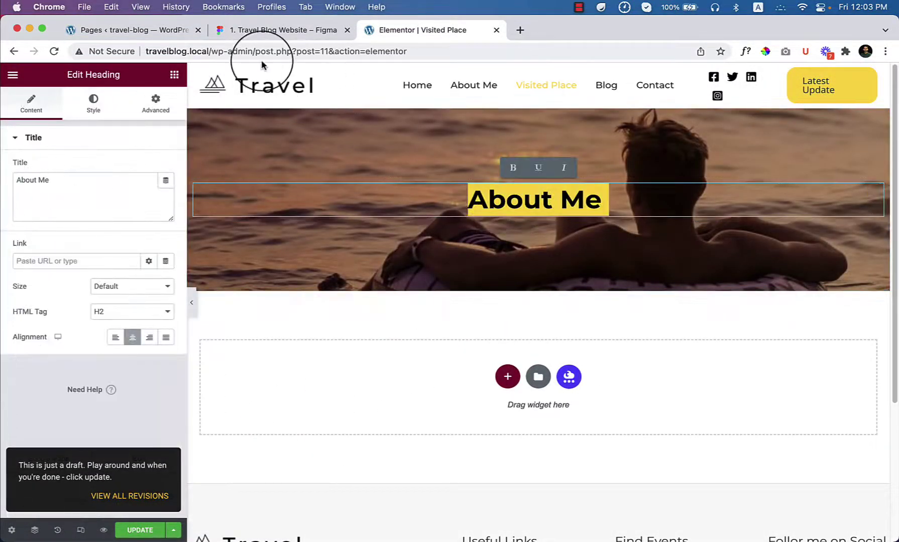
- Copy the 'Visited Place' title from Figma and paste it over the hero's 'About Me' heading
left_click(281, 30)
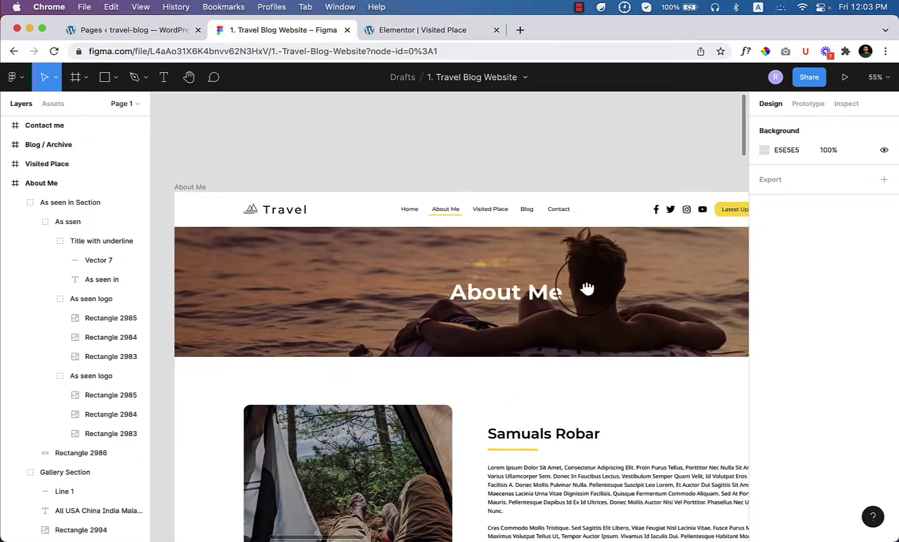
left_click_drag(589, 288, 243, 241)
left_click_drag(601, 267, 329, 241)
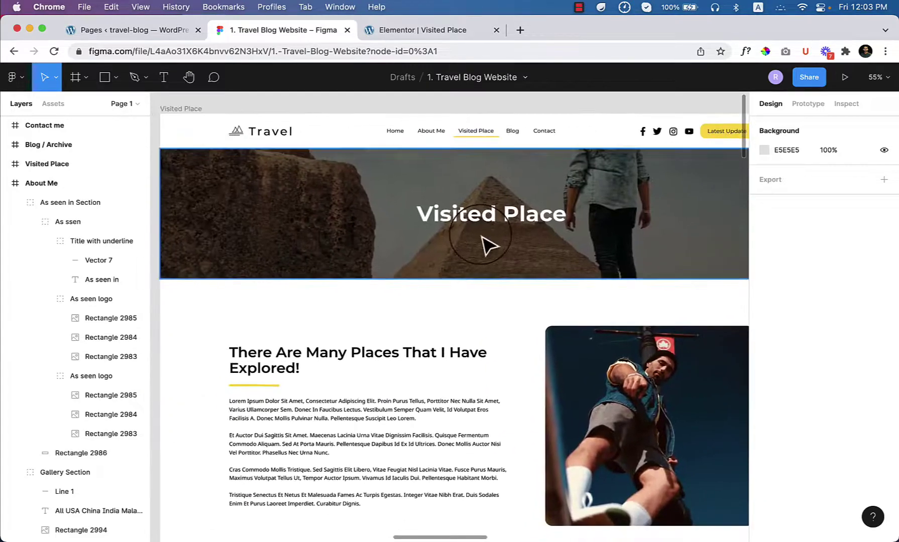
left_click(487, 221)
double_click(484, 216)
key("super+c")
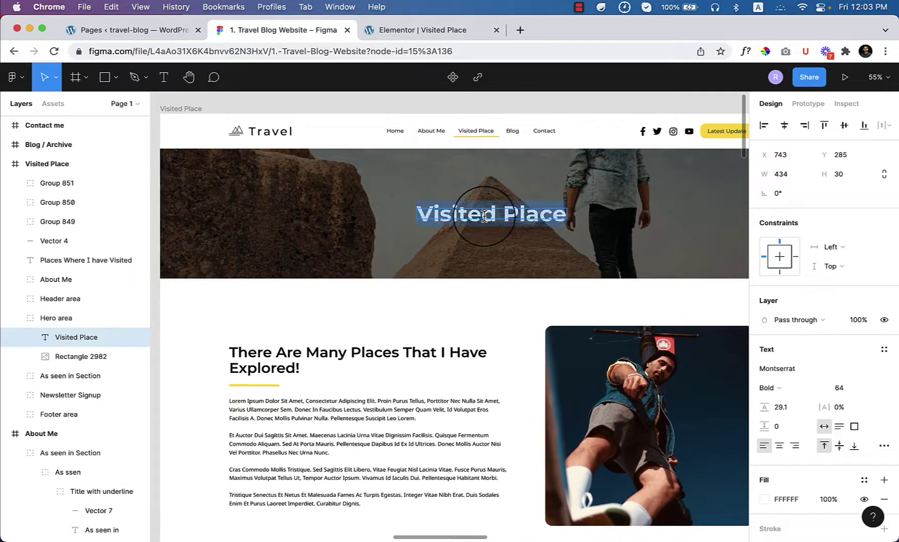
left_click(434, 36)
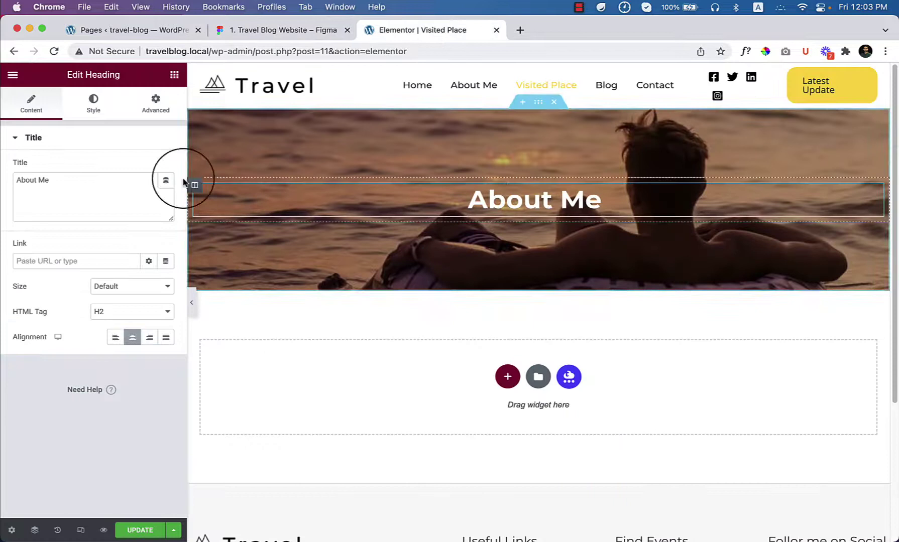
triple_click(134, 178)
key("super+v")
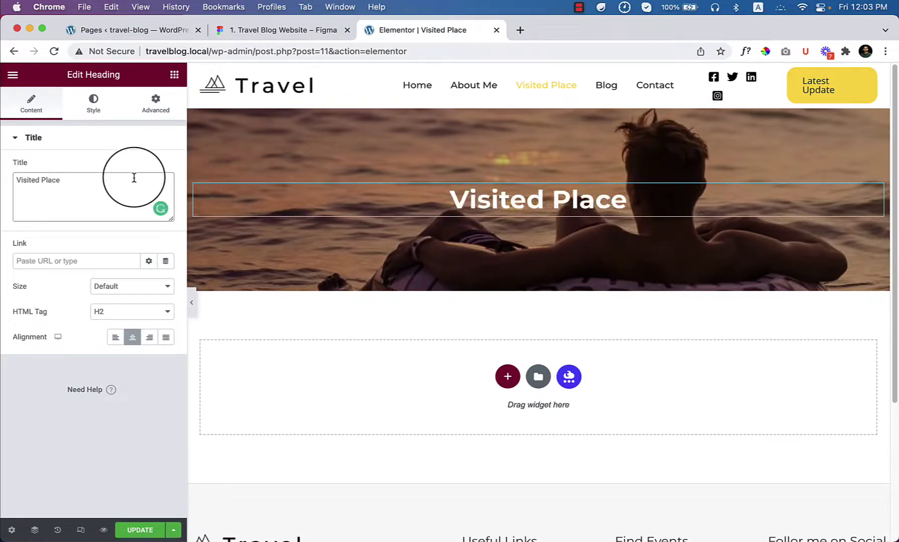
- Export Figma's Rectangle 2982 hero background as a 1x PNG
left_click(220, 30)
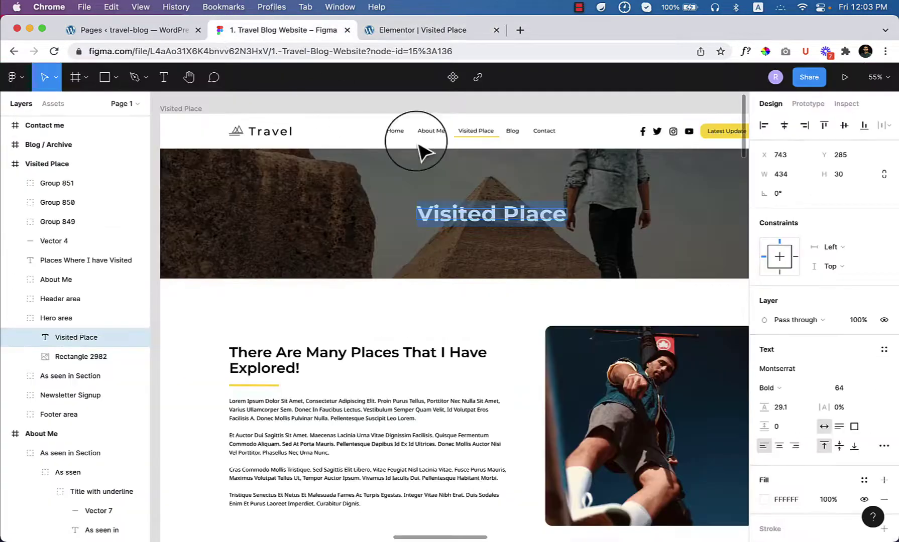
left_click(329, 163)
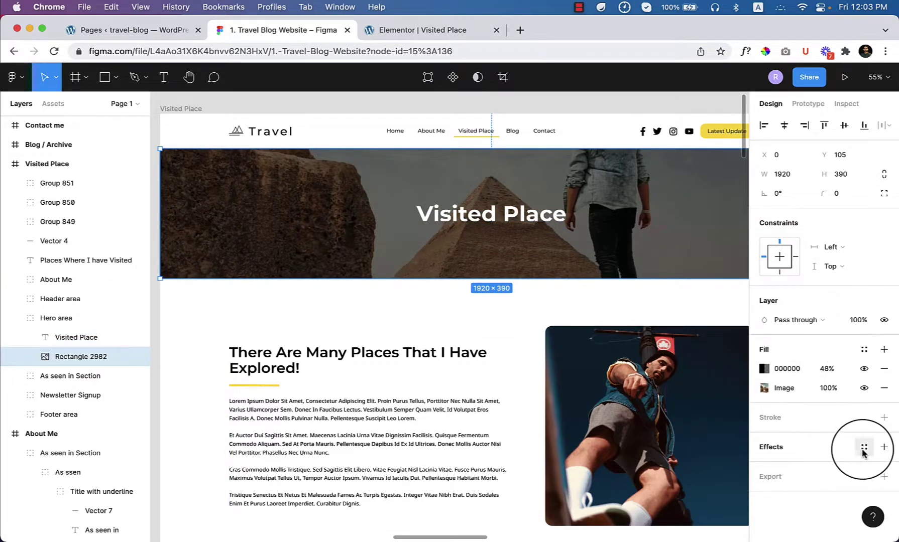
left_click(839, 477)
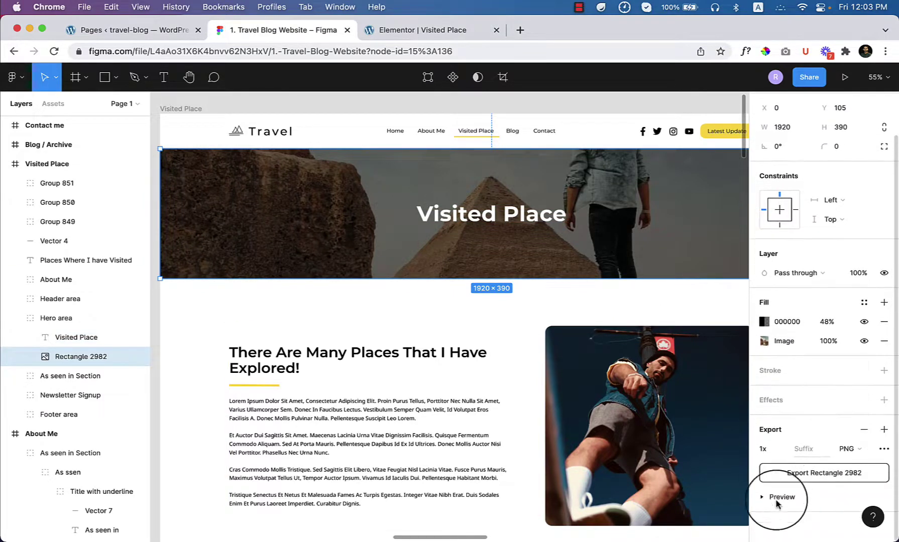
left_click(853, 475)
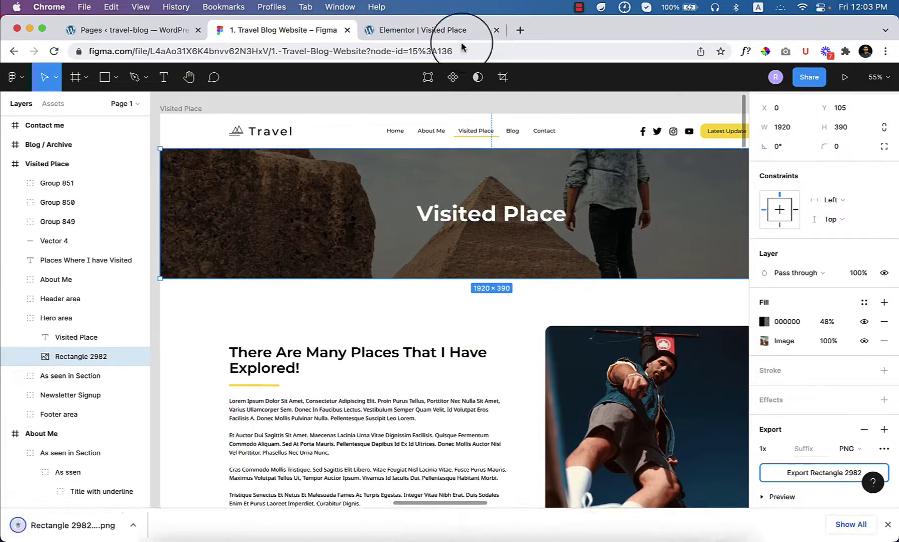
left_click(454, 29)
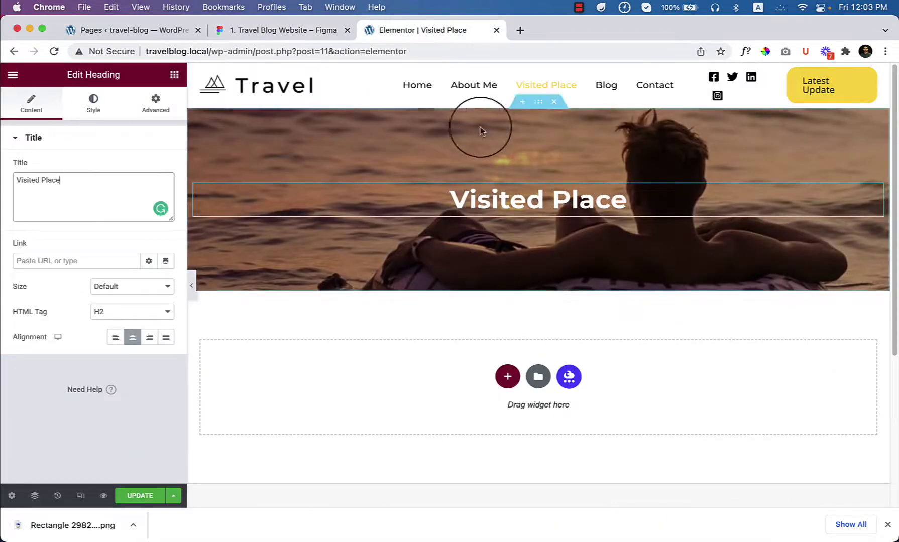
- Upload Rectangle-2982-2.png with alt text 'testw' and set it as the hero section background
left_click(540, 107)
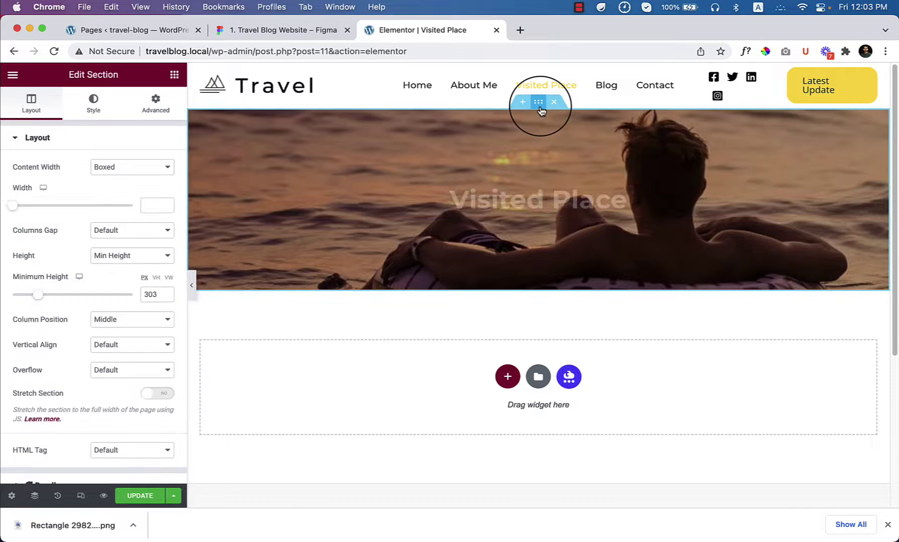
left_click(90, 110)
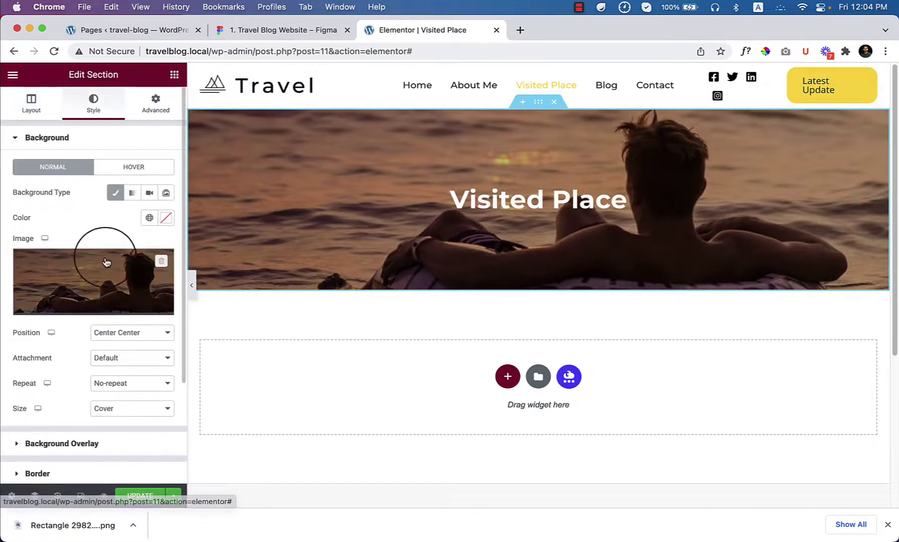
left_click(82, 272)
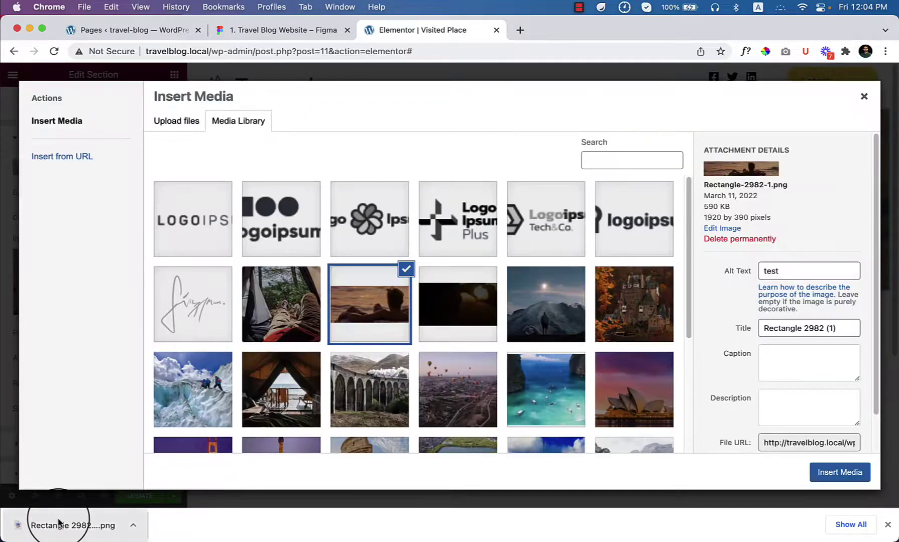
left_click_drag(58, 525, 312, 298)
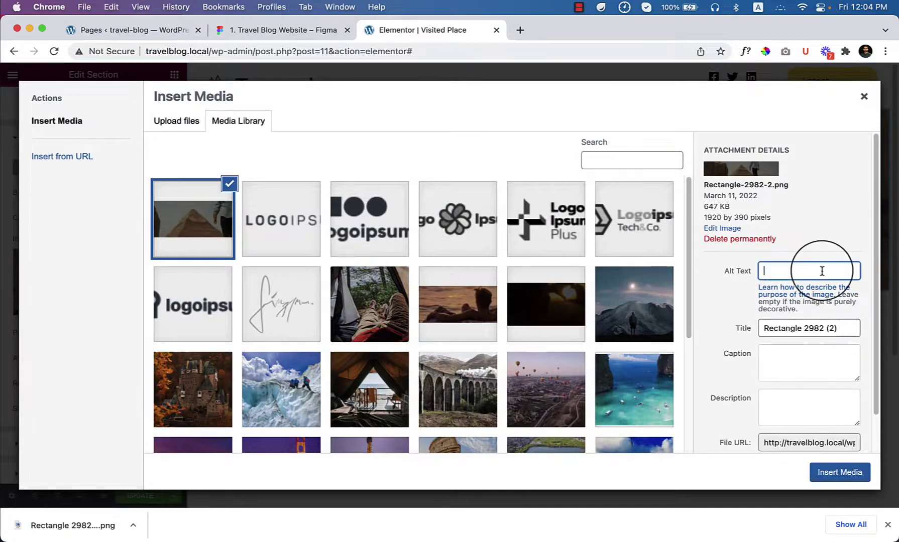
left_click(822, 271)
type("testw")
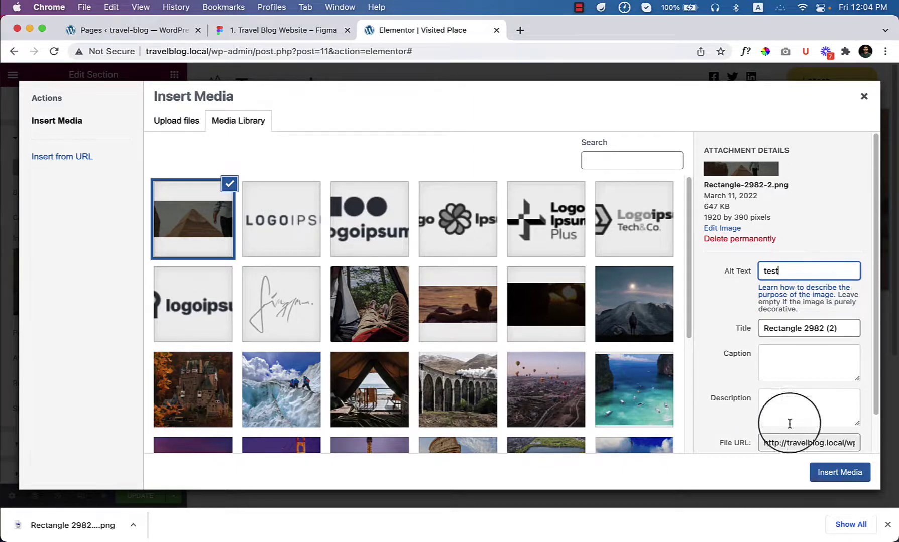
left_click(832, 469)
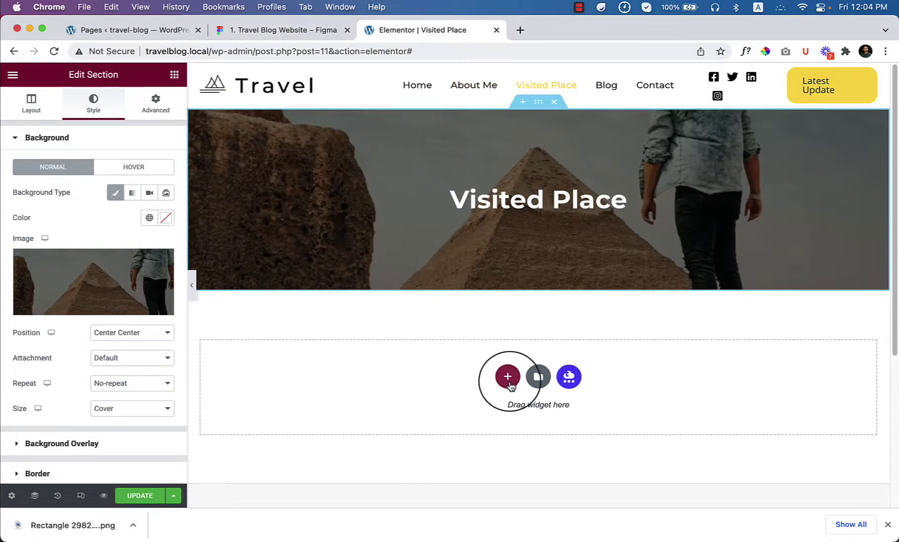
- Insert the 'About me section' template below the hero and move its text column left of the photo
left_click(322, 31)
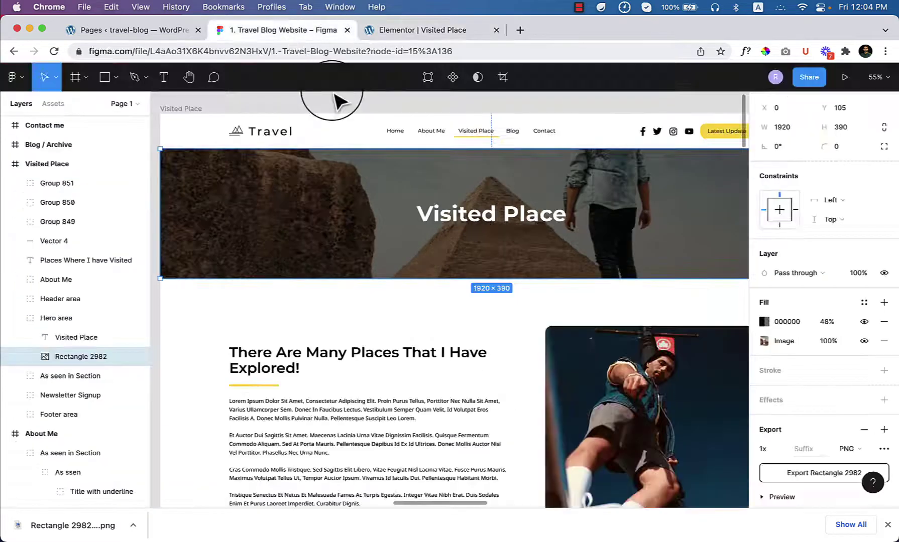
scroll(540, 374, "down", 5)
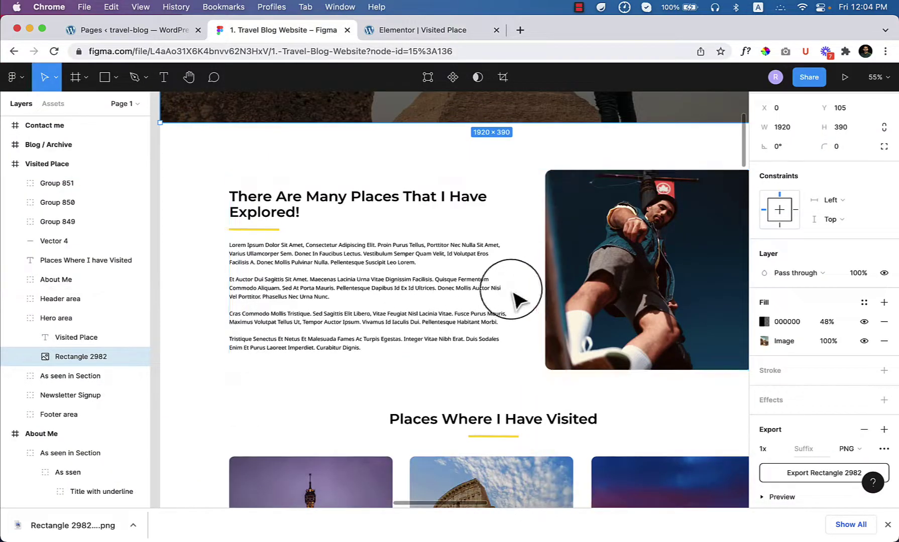
left_click(430, 30)
left_click(538, 373)
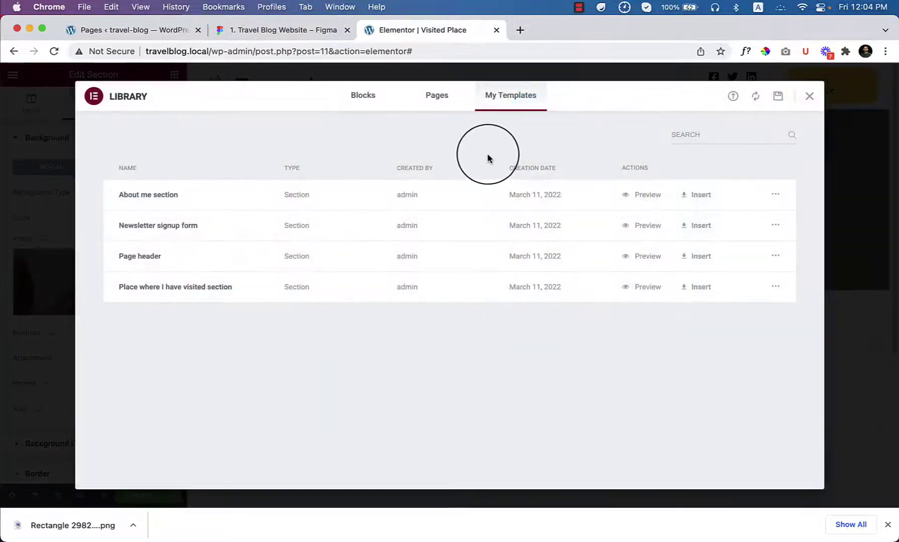
left_click(716, 196)
left_click(513, 328)
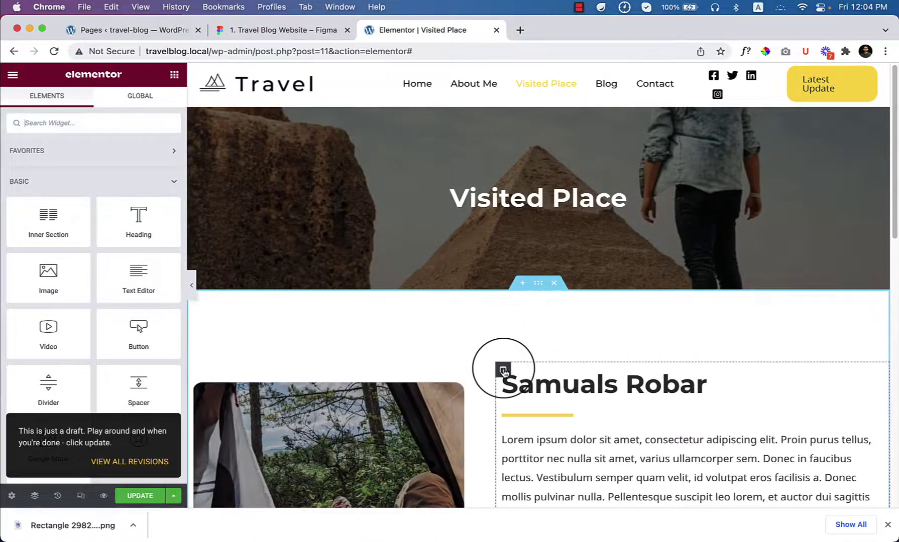
left_click_drag(500, 369, 295, 371)
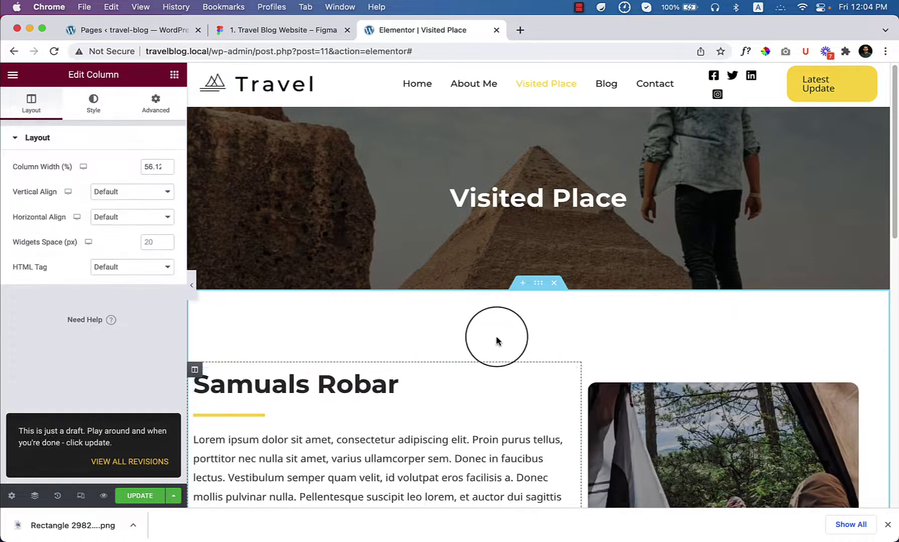
scroll(496, 327, "down", 5)
scroll(533, 334, "down", 2)
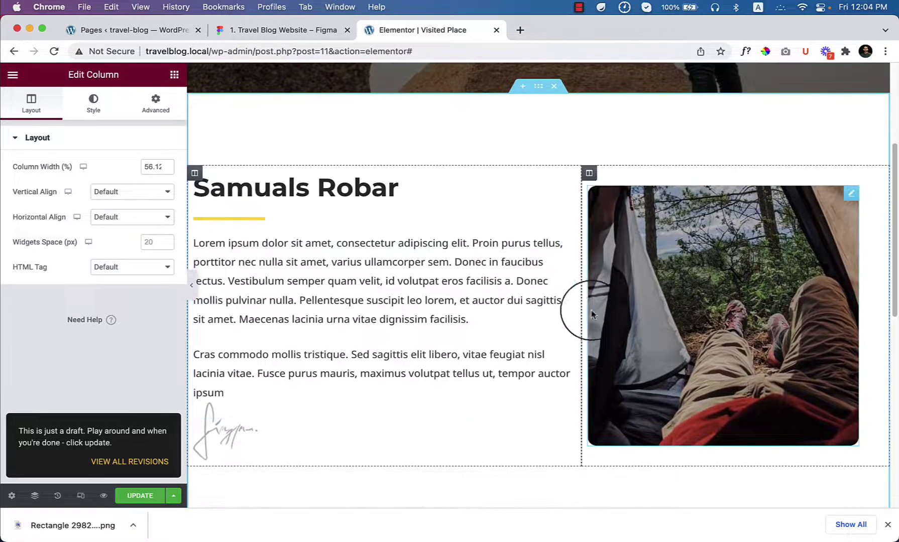
- Copy the 'There Are Many Places That I Have Explored!' heading text in Figma
left_click(283, 31)
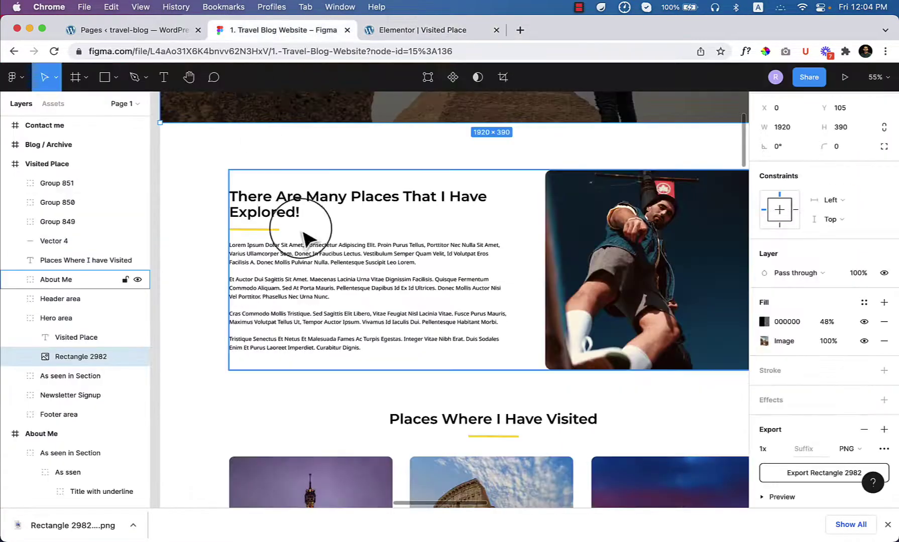
left_click(327, 204)
double_click(328, 205)
double_click(327, 204)
right_click(327, 204)
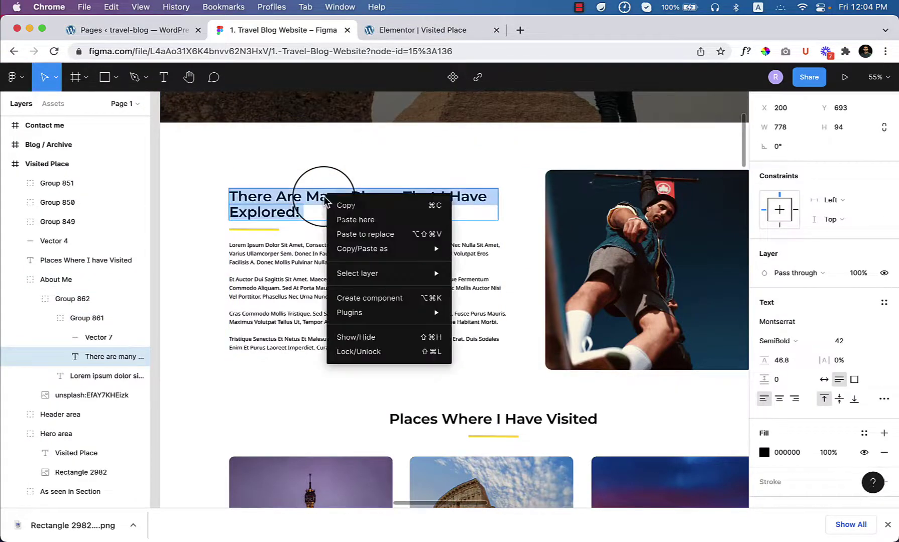
left_click(342, 203)
key("Escape")
- Export the about photo layer unsplash:EfAY7KHEizk as a 1x PNG
left_click(626, 263)
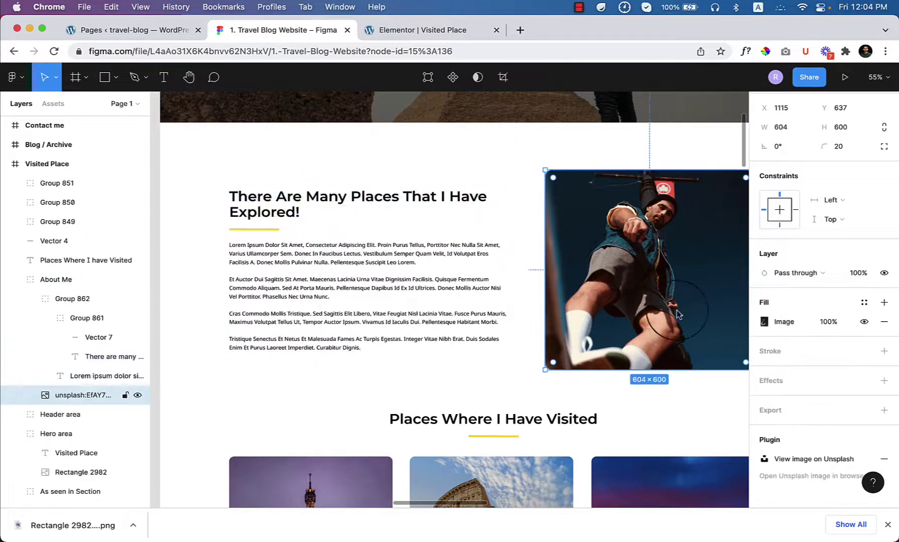
scroll(817, 411, "down", 1)
left_click(826, 397)
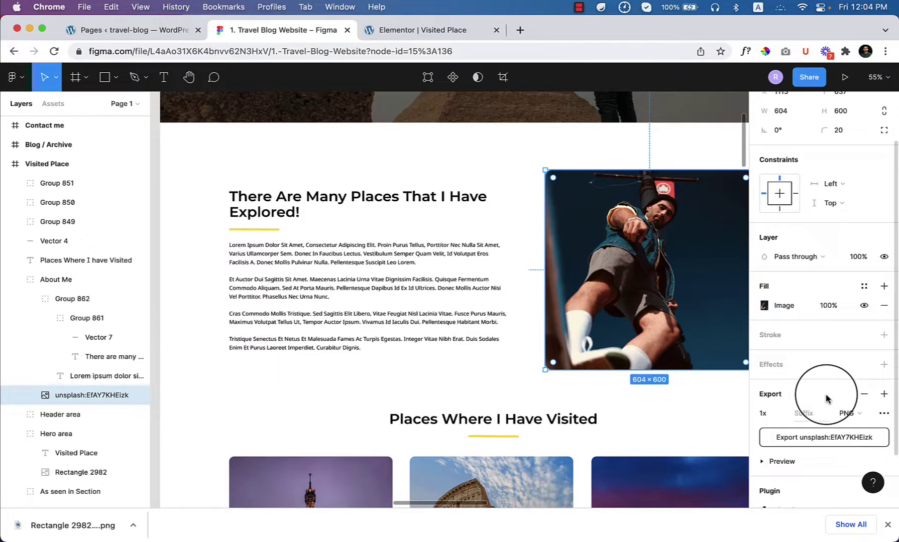
left_click(828, 441)
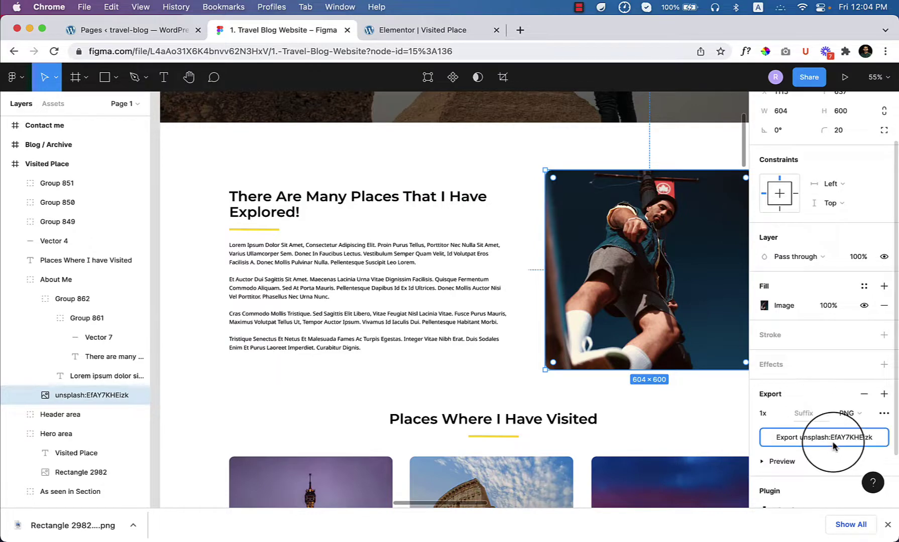
left_click(451, 35)
- Paste the copied Figma heading 'There are many places that I have explored!' as the about title
left_click(288, 191)
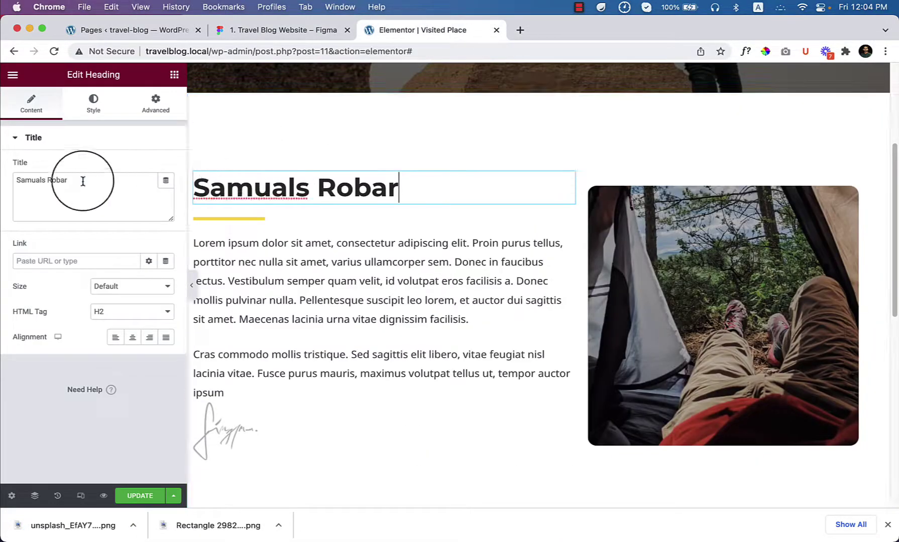
right_click(45, 179)
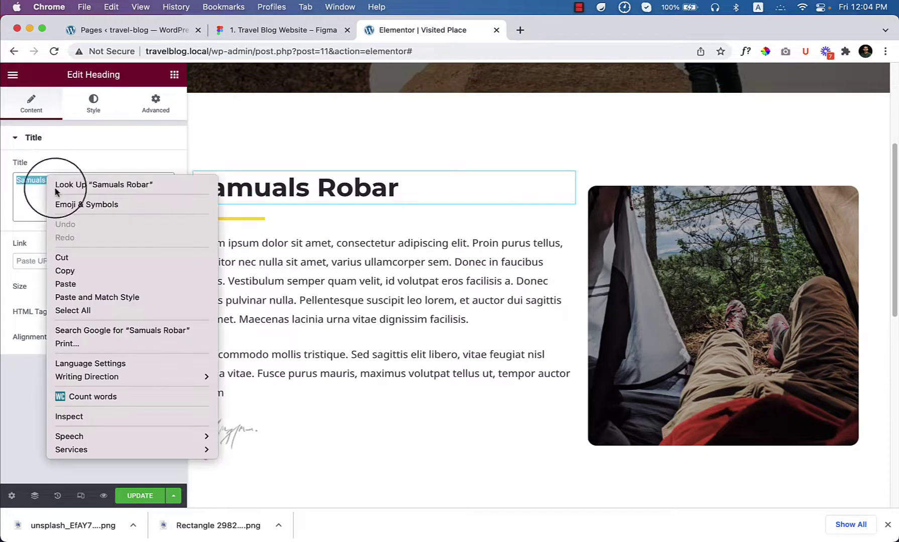
left_click(111, 283)
- Replace the about photo with uploaded unsplash_EfAY7KHEizk-1.png, giving it alt text 'test'
left_click(696, 296)
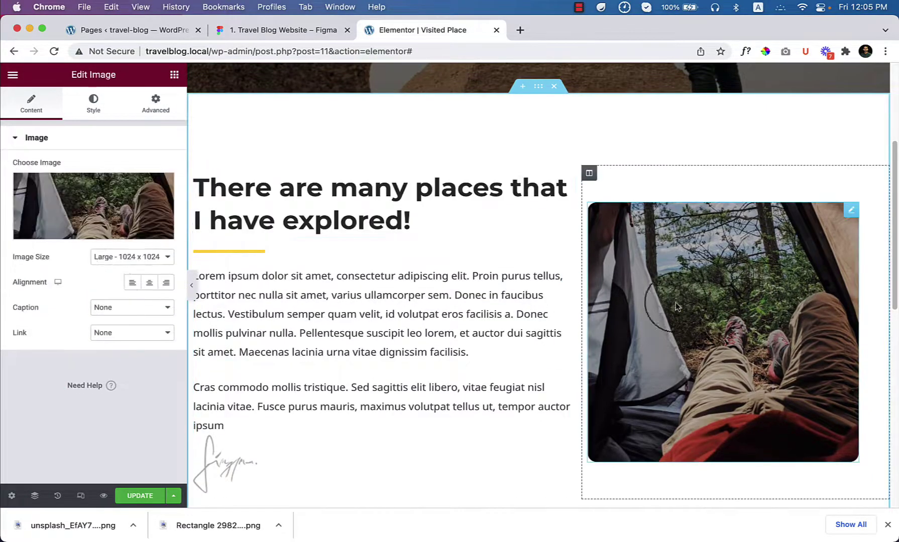
left_click(102, 203)
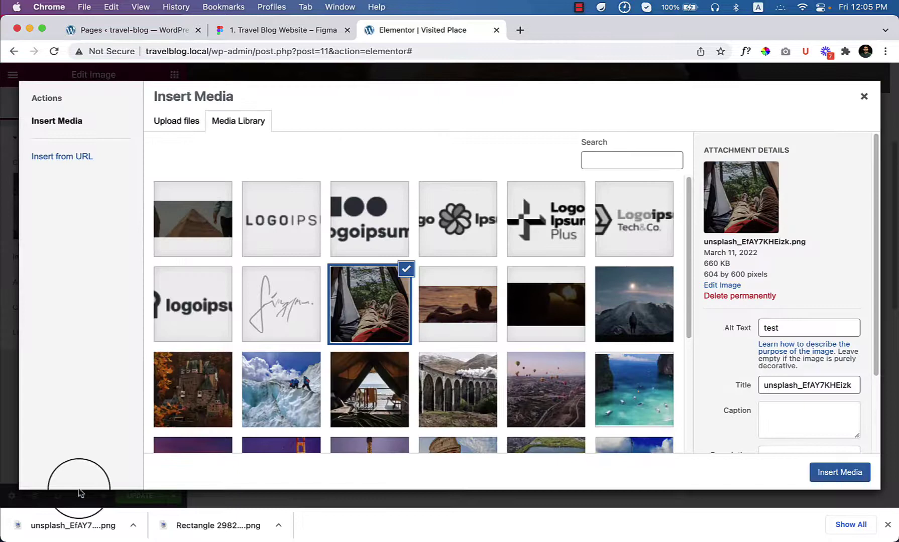
left_click_drag(70, 525, 406, 324)
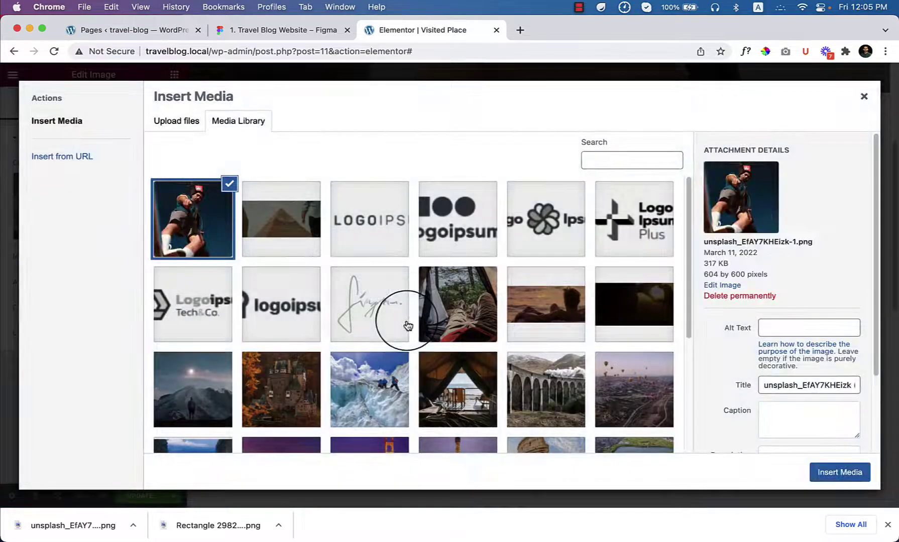
left_click(803, 328)
type("test")
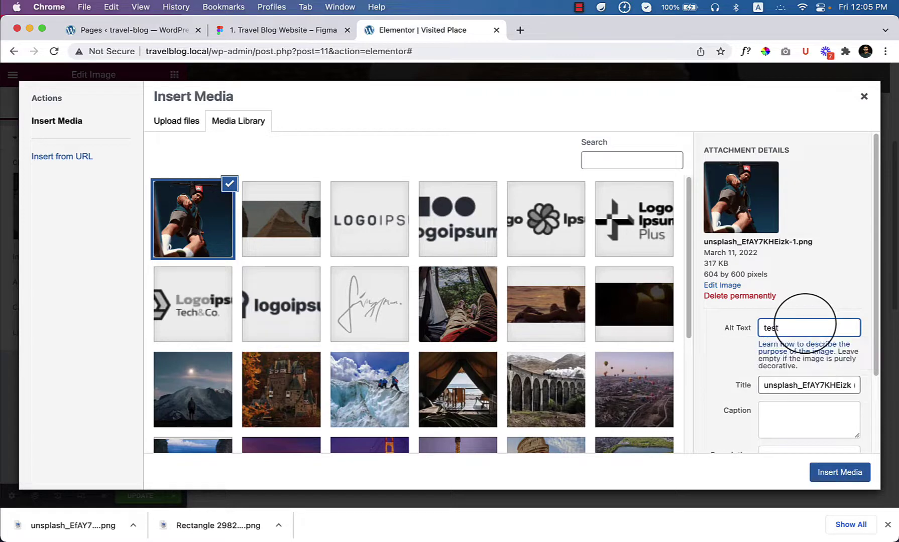
left_click(733, 383)
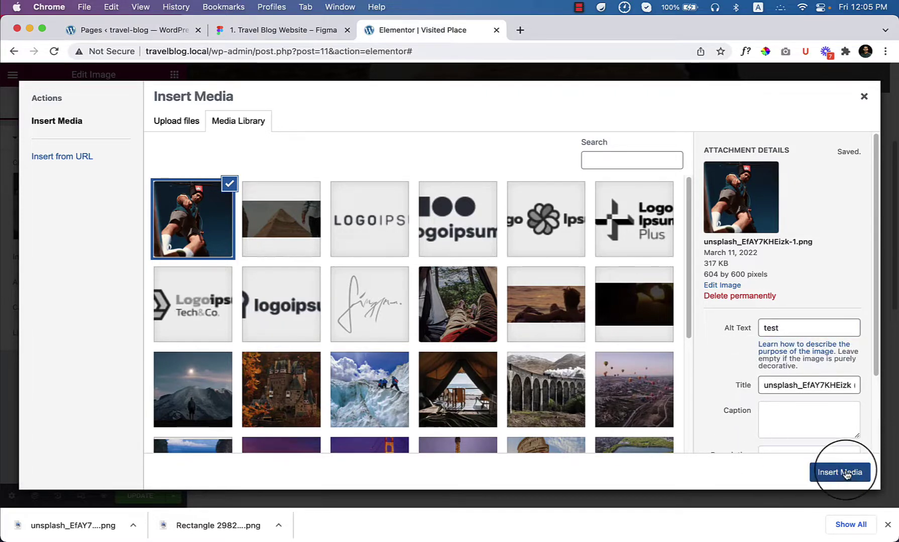
left_click(839, 473)
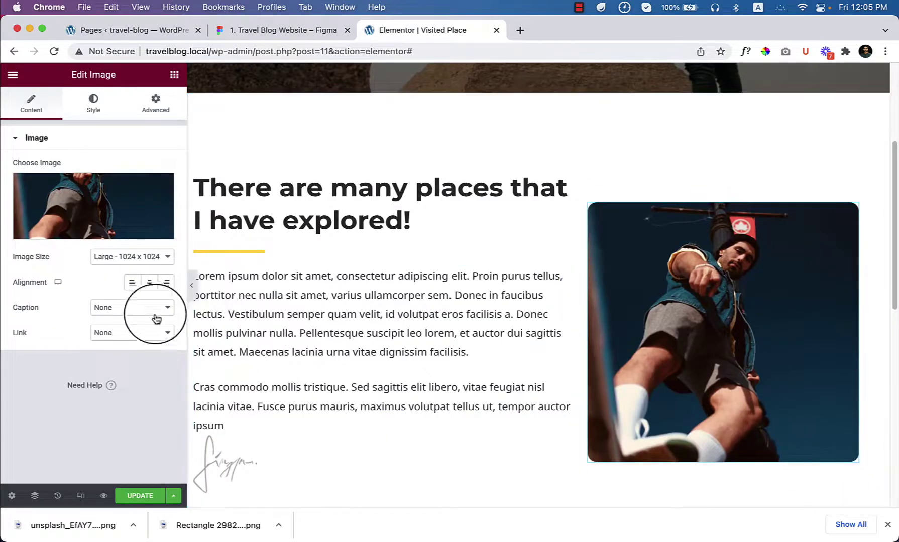
- Resize the about section columns to 52.1% text and 47.9% photo
left_click(192, 285)
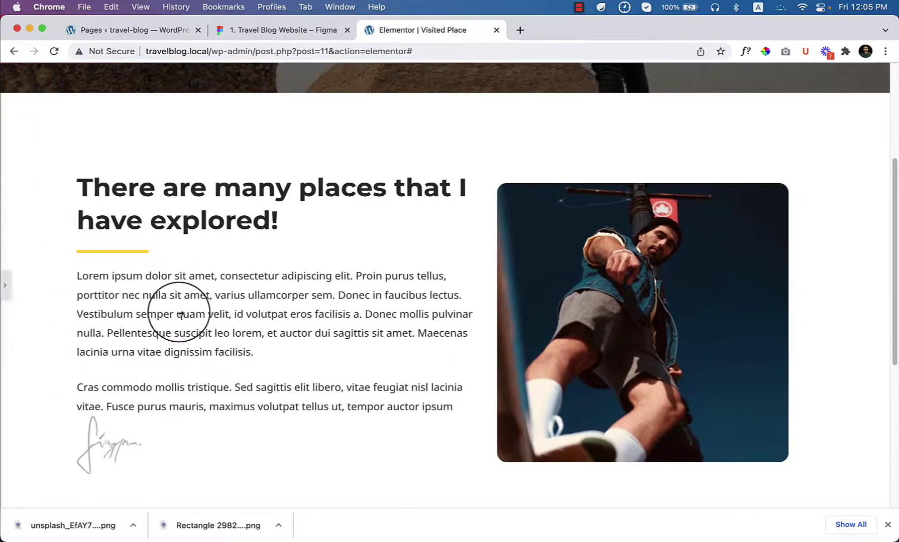
left_click(5, 296)
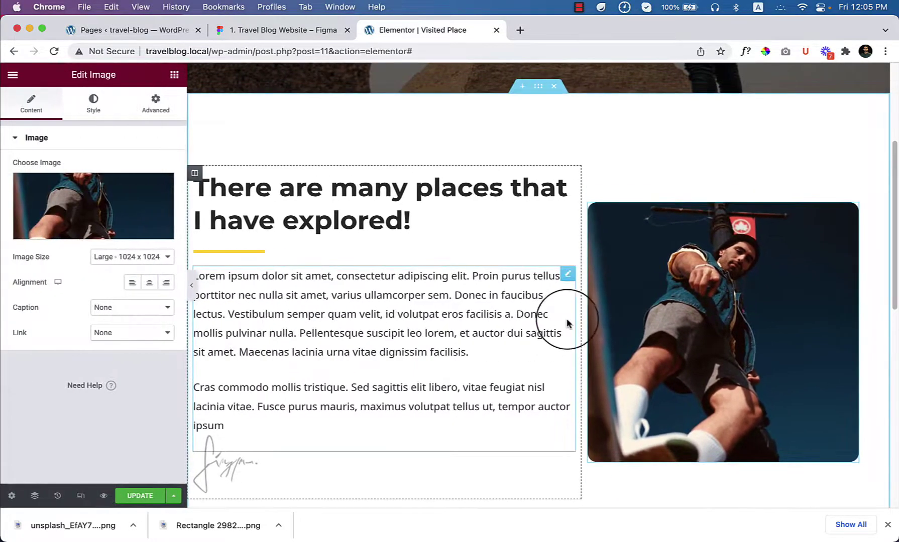
mouse_move(581, 314)
left_mouse_down()
mouse_move(564, 317)
mouse_move(582, 321)
left_mouse_up()
- Delete the signature image under the paragraphs and check the layout full width
right_click(301, 454)
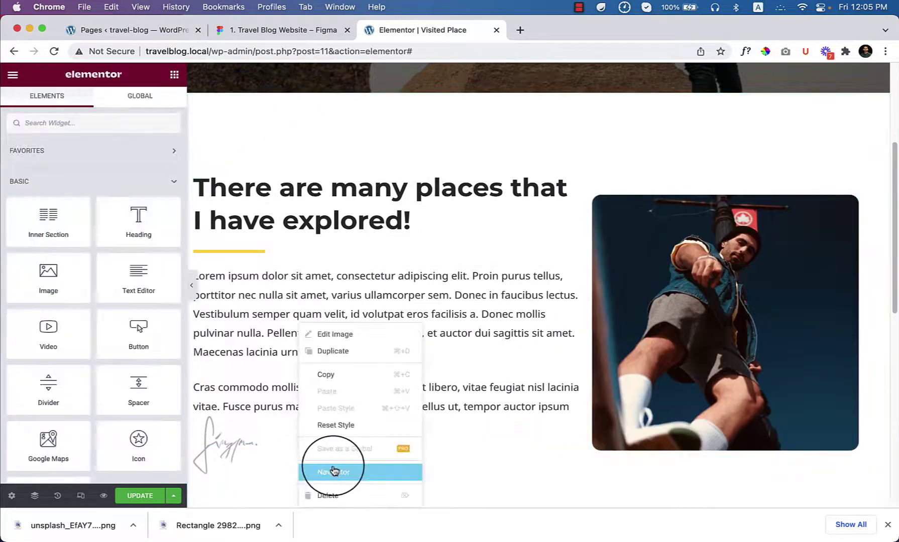
left_click(340, 492)
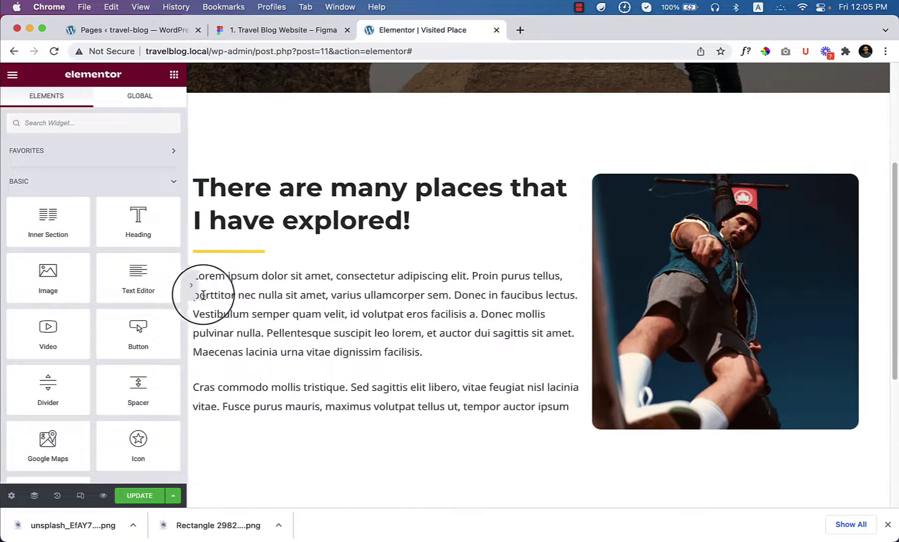
left_click(192, 285)
scroll(480, 383, "up", 3)
scroll(479, 390, "up", 2)
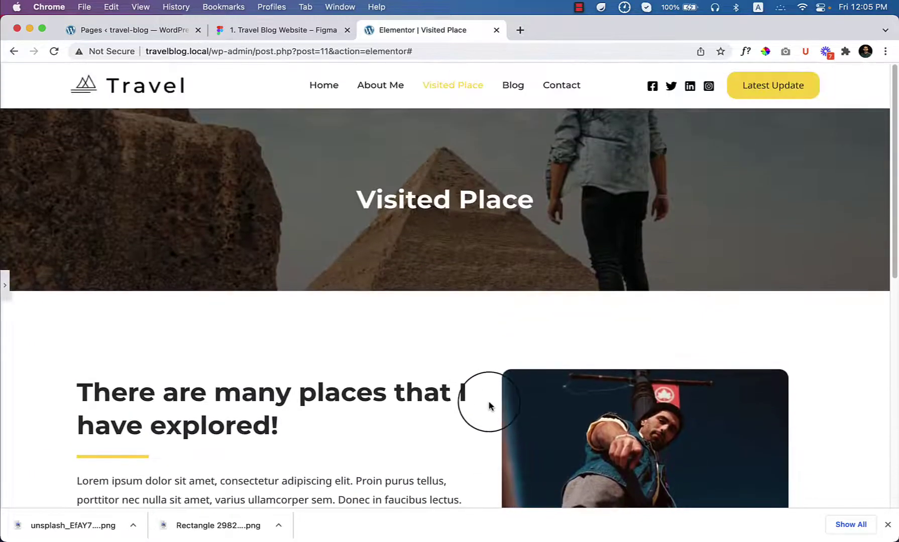
scroll(502, 409, "down", 5)
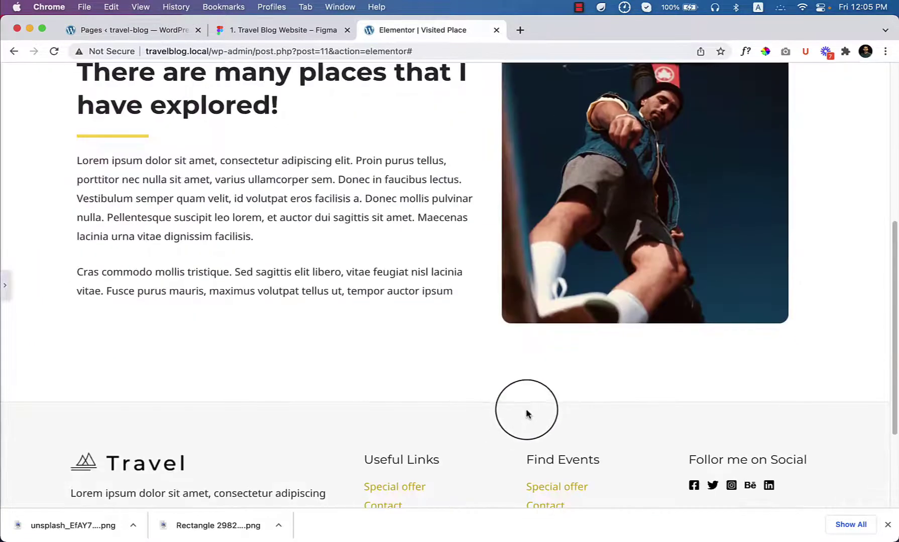
left_click(8, 285)
- After checking Figma, insert the 'Place where I have visited section' template with its document settings
left_click(283, 31)
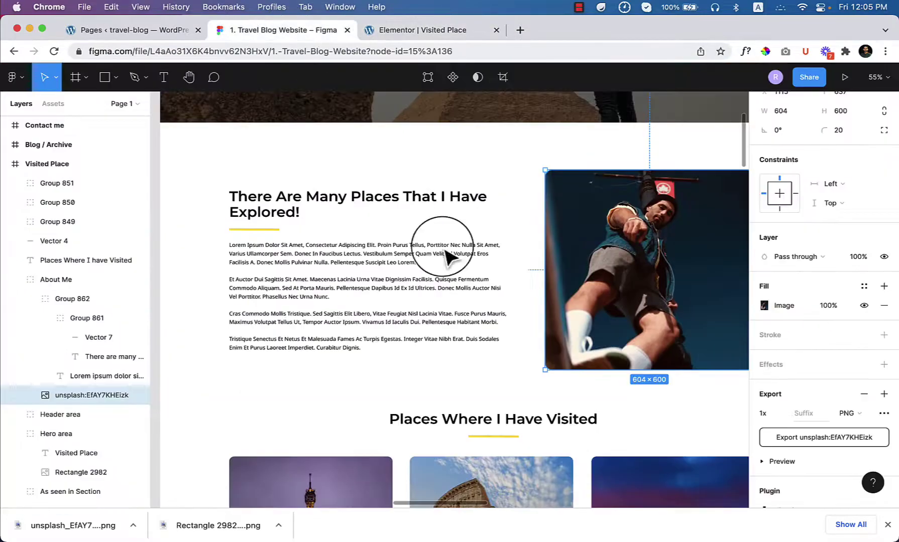
scroll(503, 292, "down", 5)
scroll(538, 285, "down", 6)
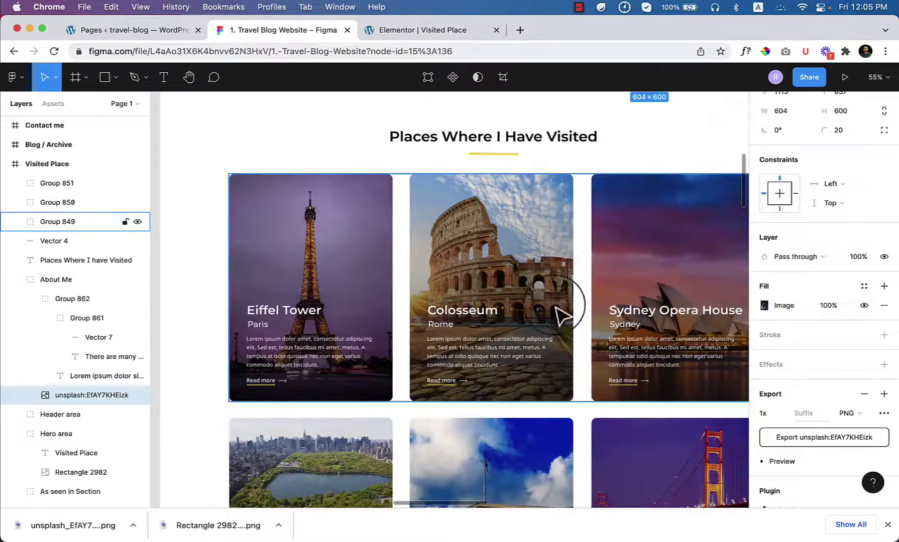
scroll(553, 341, "down", 8)
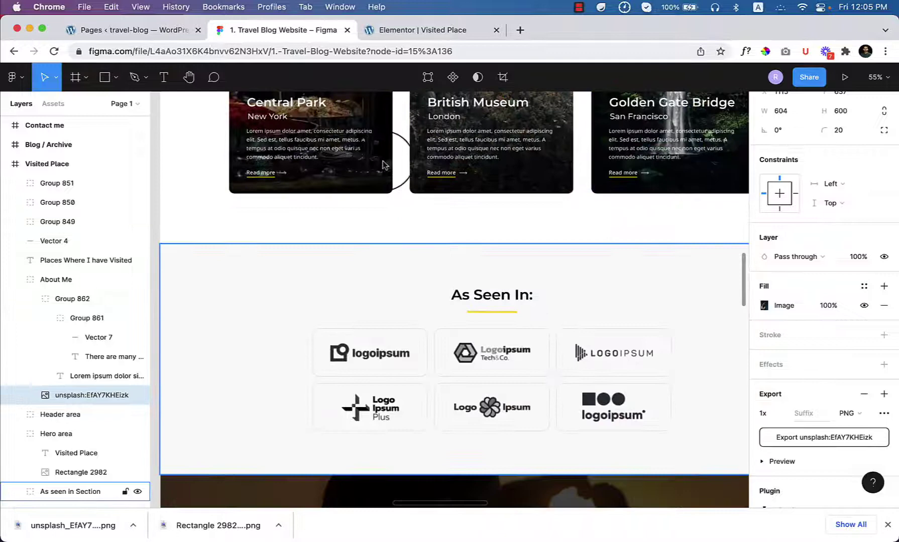
left_click(437, 30)
scroll(582, 343, "down", 3)
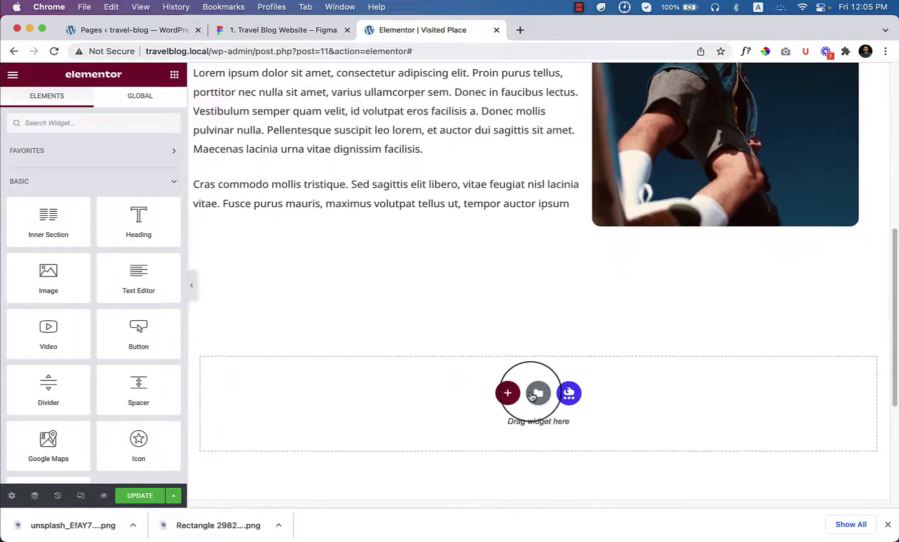
left_click(537, 393)
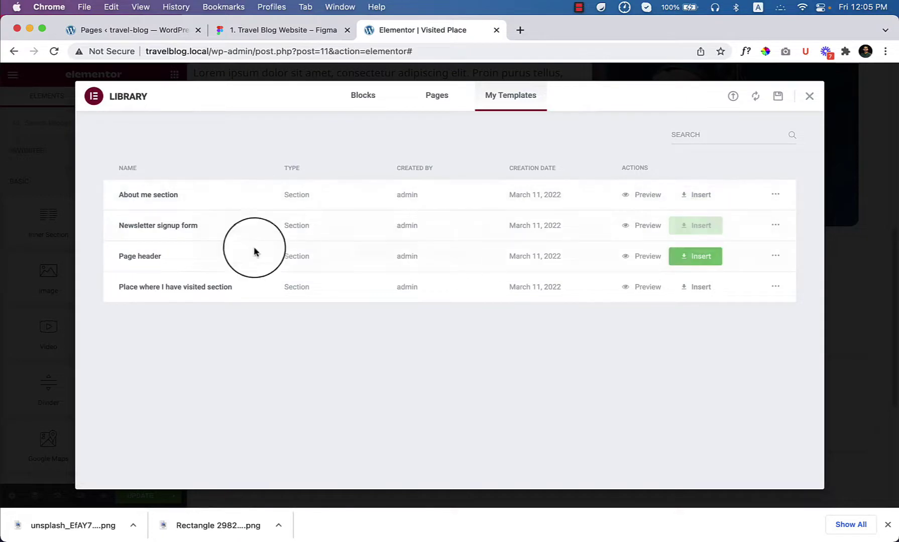
left_click(710, 290)
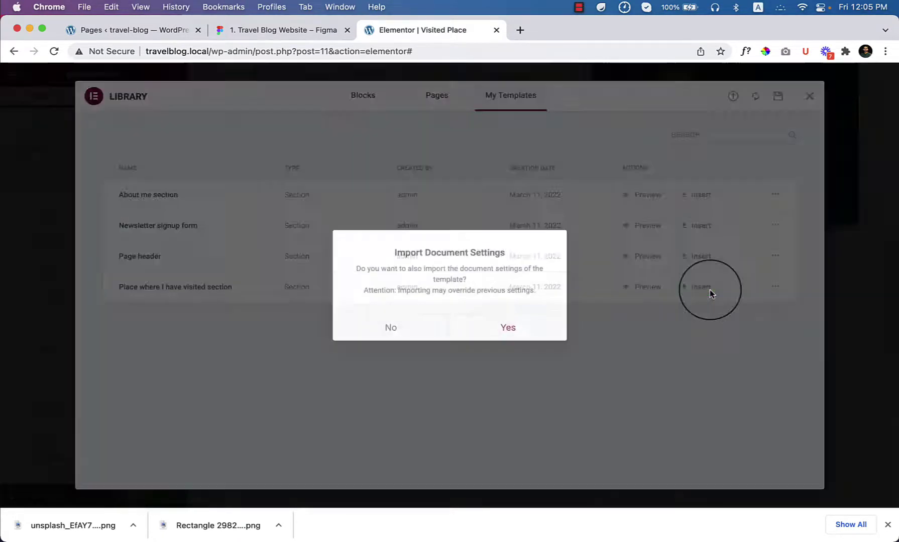
left_click(511, 334)
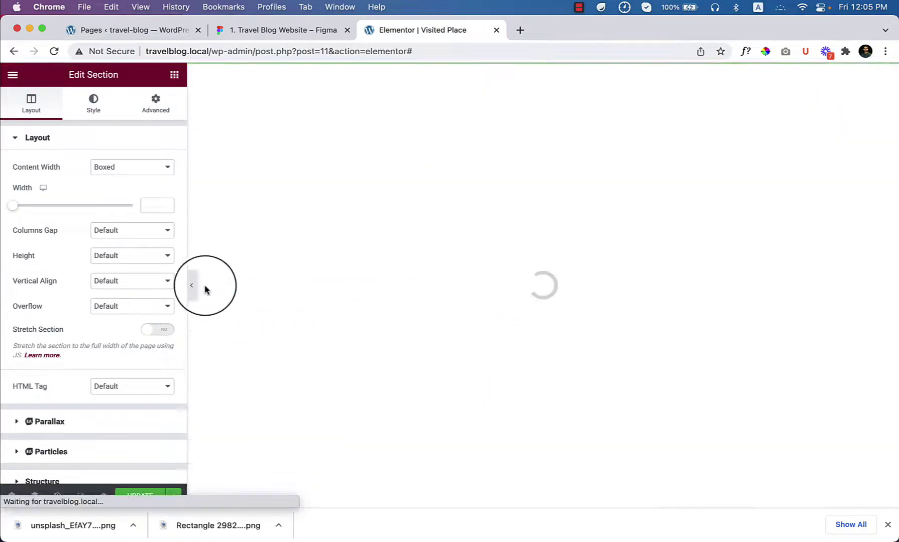
- Delete the Load More button from the places section
scroll(295, 315, "up", 7)
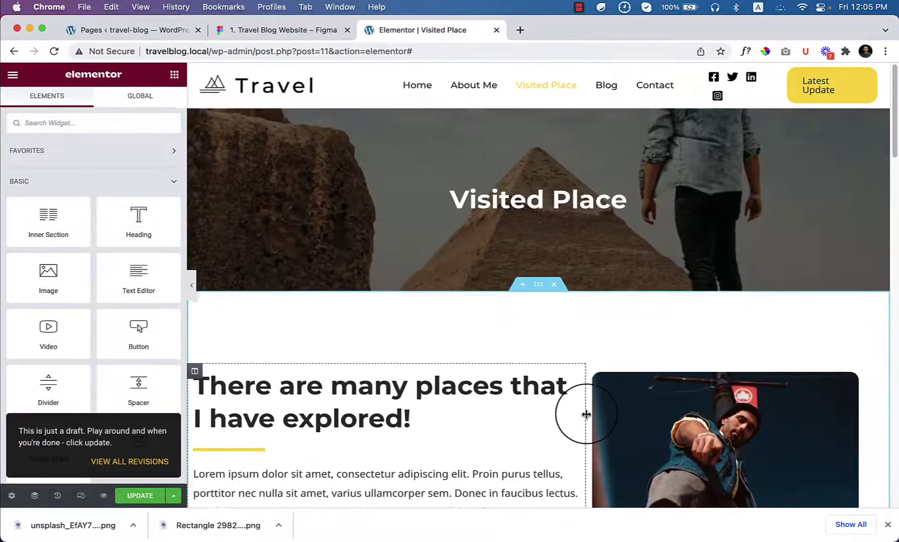
scroll(587, 414, "down", 15)
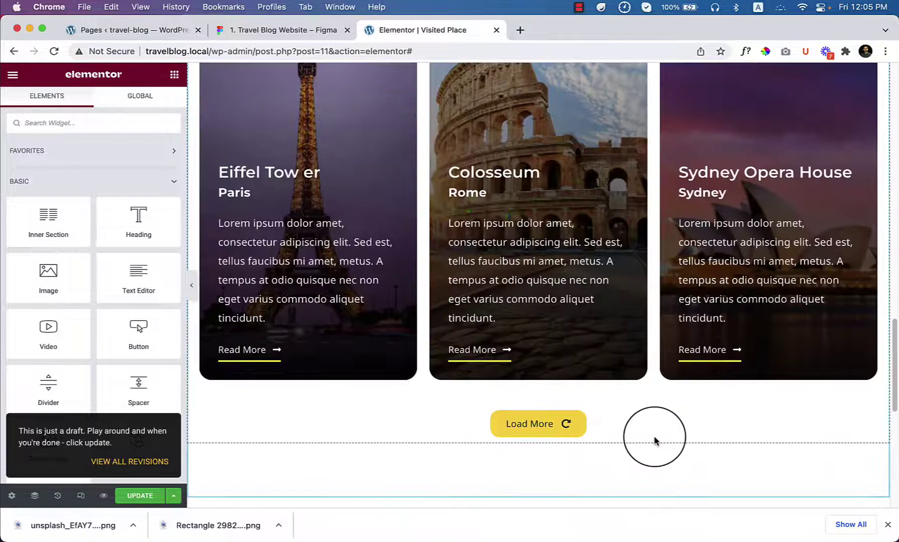
right_click(606, 430)
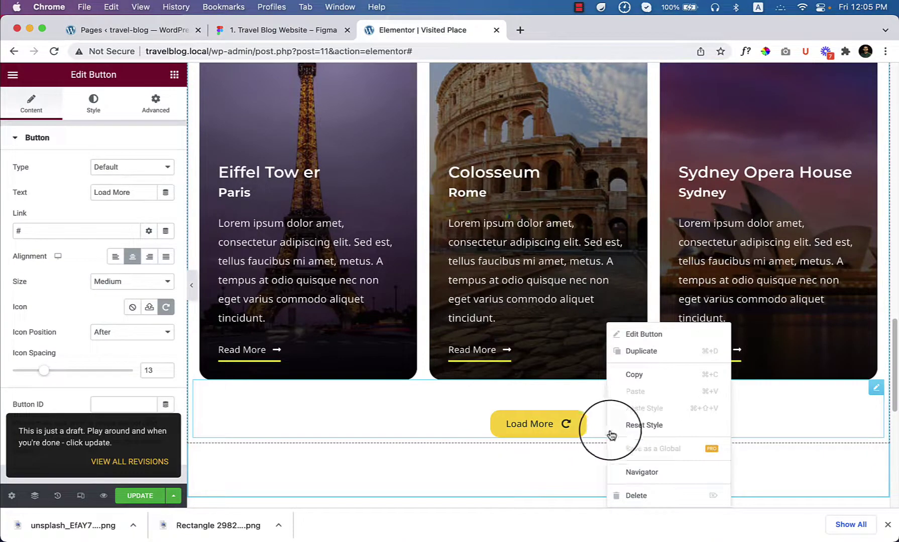
left_click(649, 489)
- Duplicate the place-card row twice and preview the enlarged grid full width
scroll(627, 378, "down", 3)
scroll(628, 377, "up", 3)
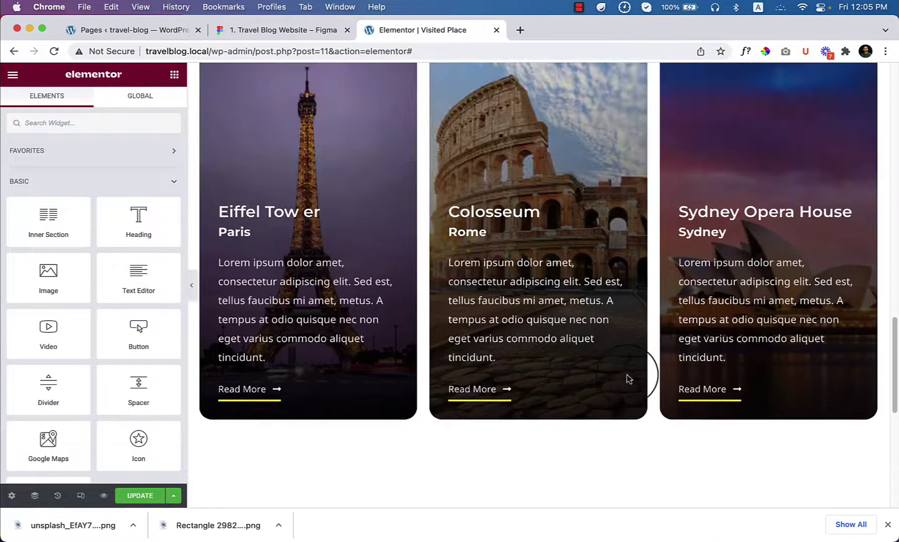
key("ctrl+v")
right_click(526, 378)
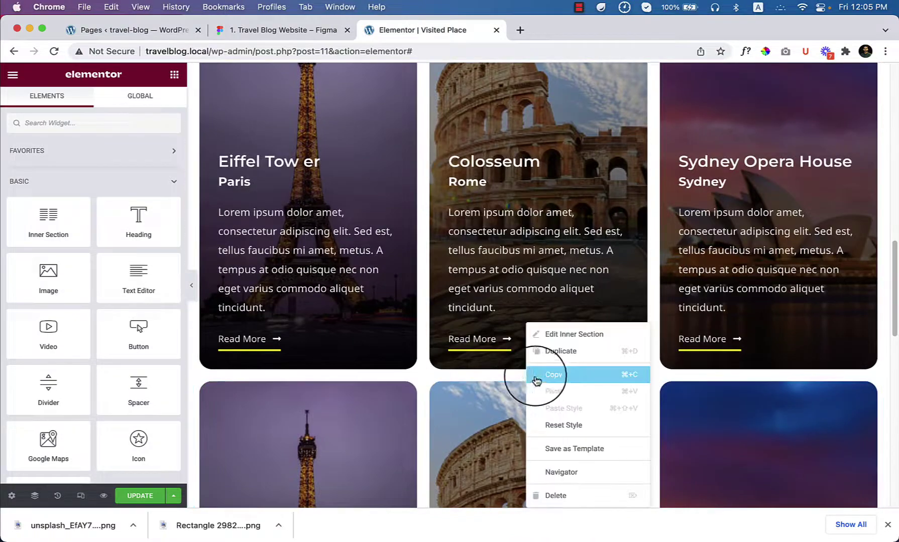
left_click(575, 353)
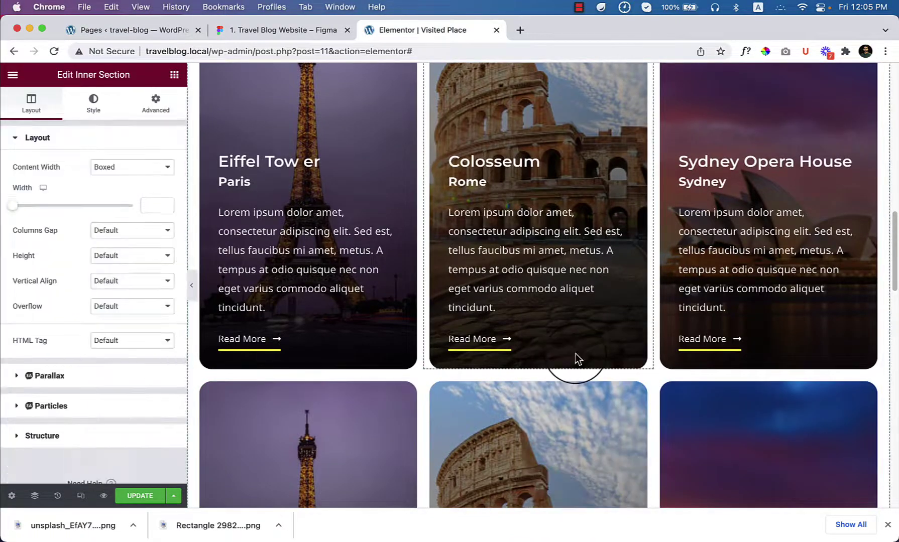
scroll(619, 418, "down", 5)
scroll(618, 427, "down", 10)
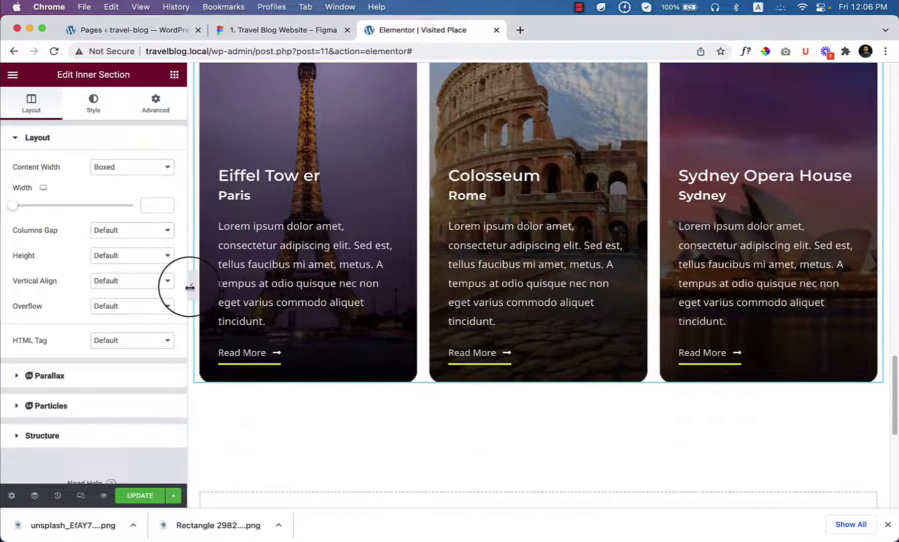
left_click(191, 291)
scroll(490, 364, "down", 4)
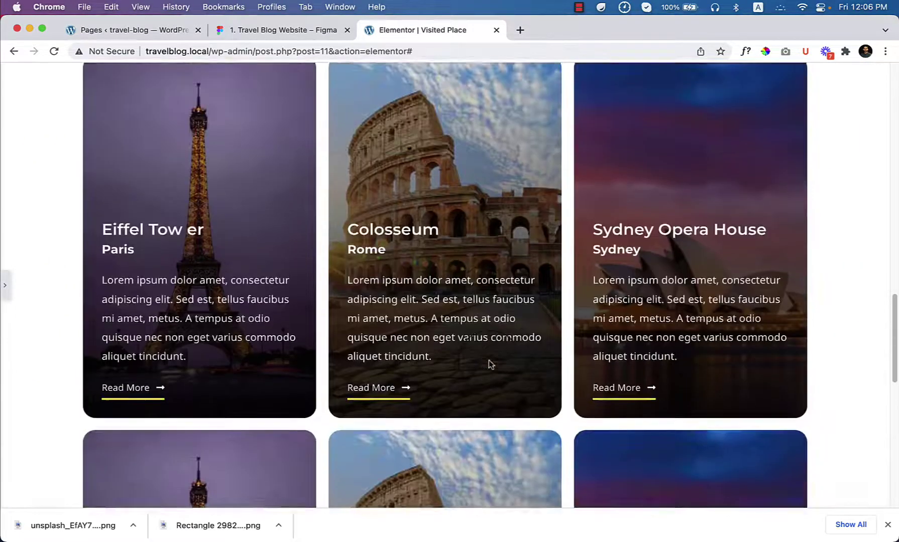
scroll(490, 364, "up", 10)
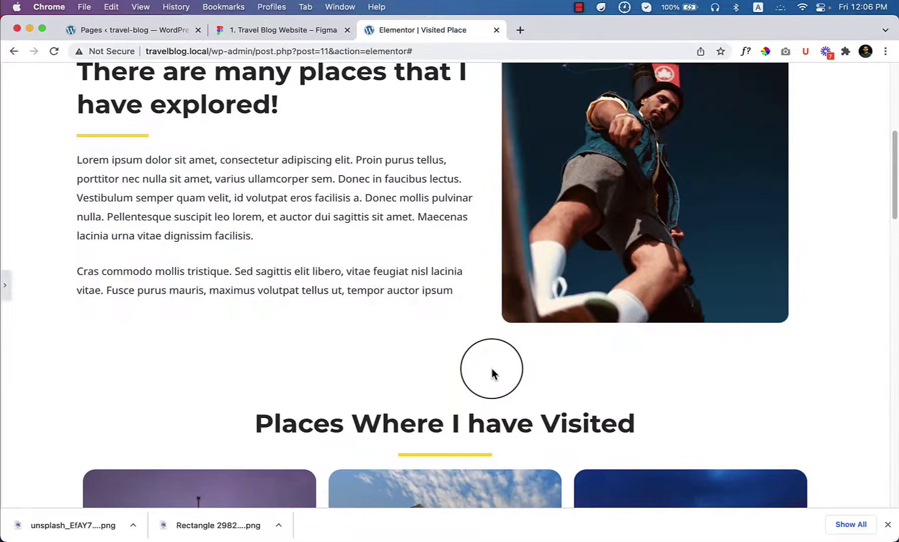
- Scroll the preview to check the card rows, ending with Eiffel Tower, Colosseum and Sydney Opera House
scroll(492, 374, "down", 5)
scroll(492, 374, "up", 3)
scroll(491, 370, "down", 6)
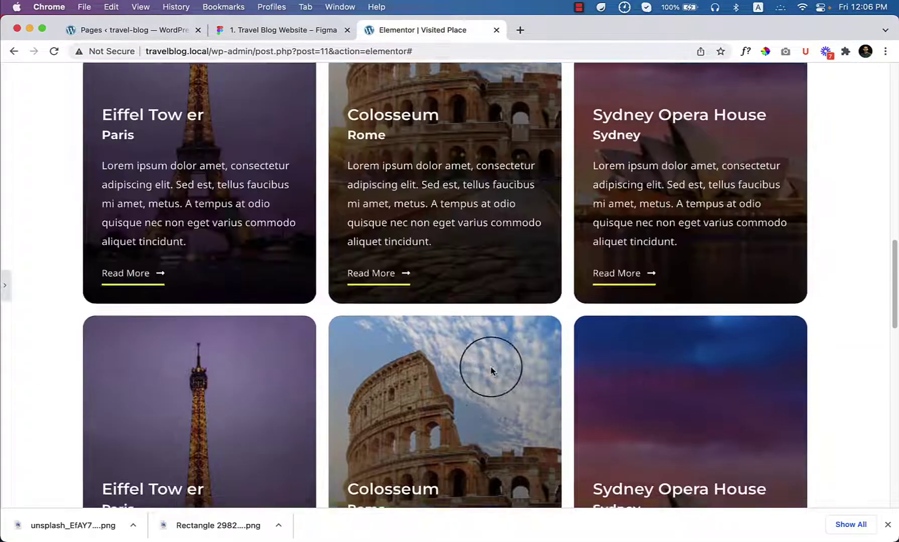
scroll(491, 371, "down", 1)
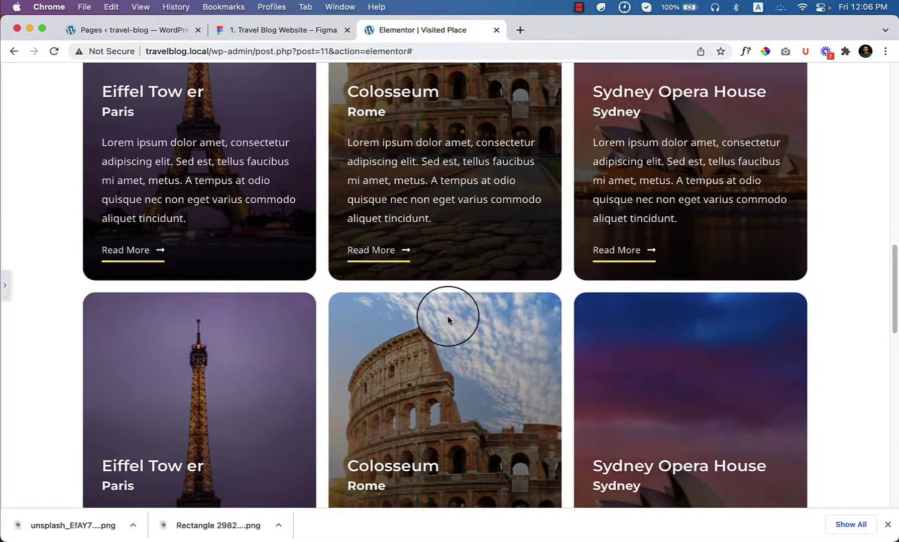
scroll(65, 315, "up", 5)
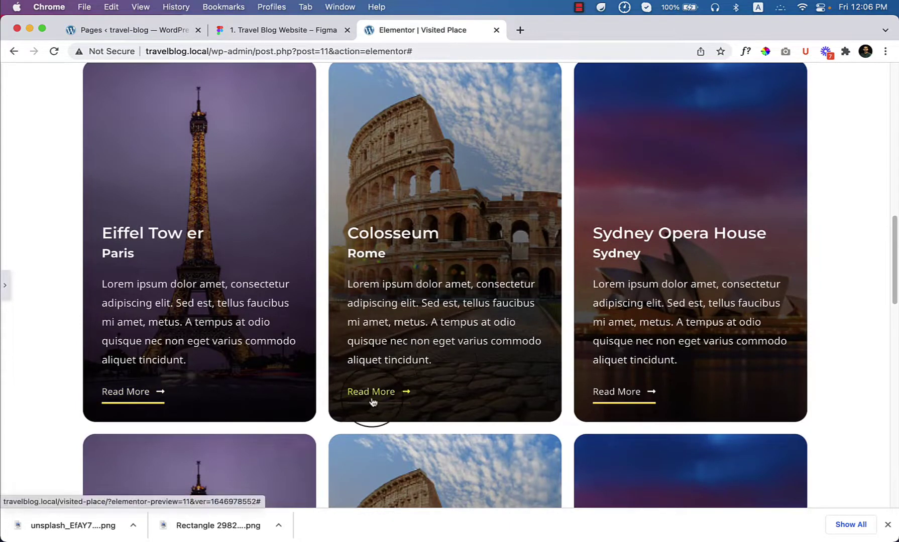
scroll(373, 402, "down", 1)
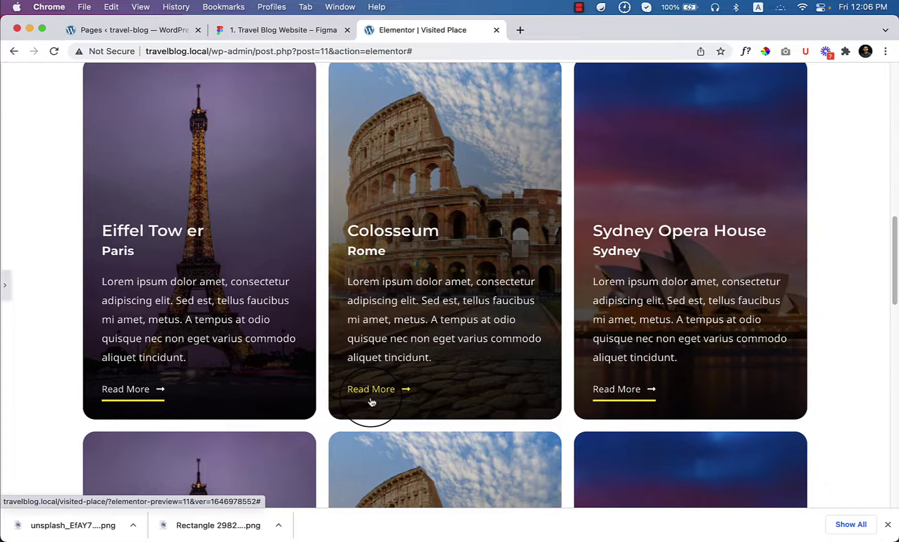
scroll(442, 387, "down", 5)
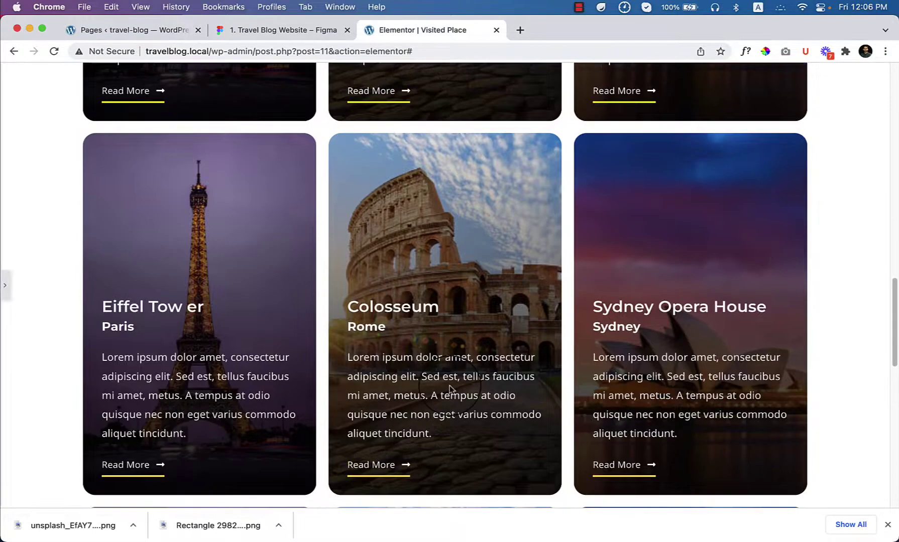
scroll(465, 334, "down", 10)
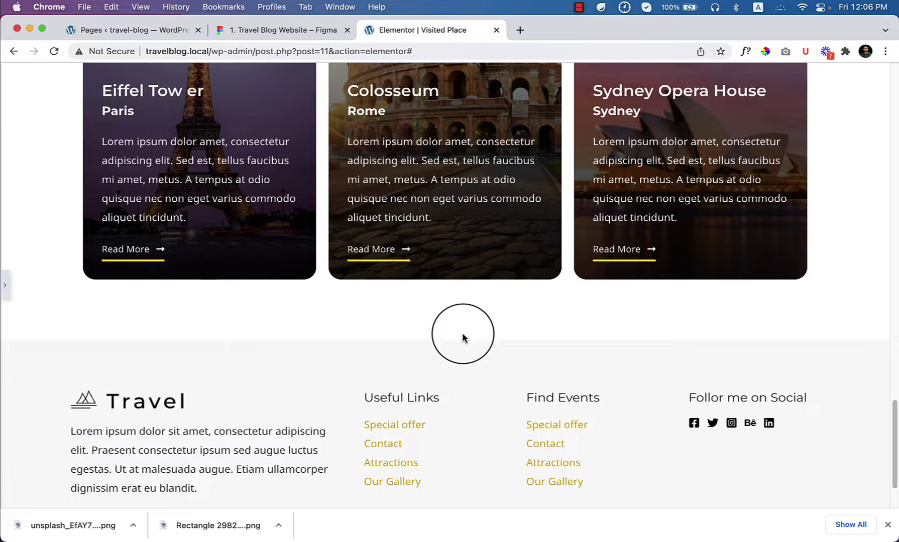
- Restore the editing panel and compare the As Seen In and Newsletter Signup Figma designs
left_click(5, 285)
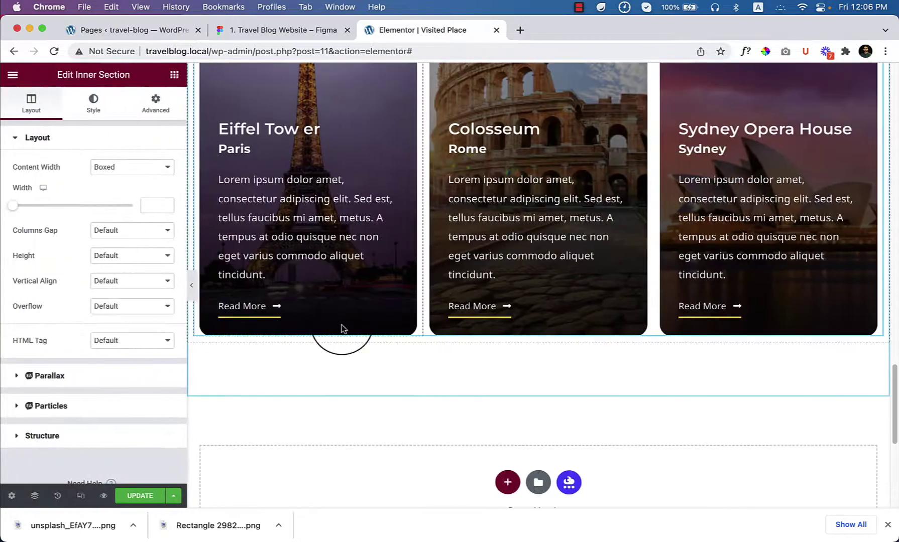
scroll(628, 429, "down", 7)
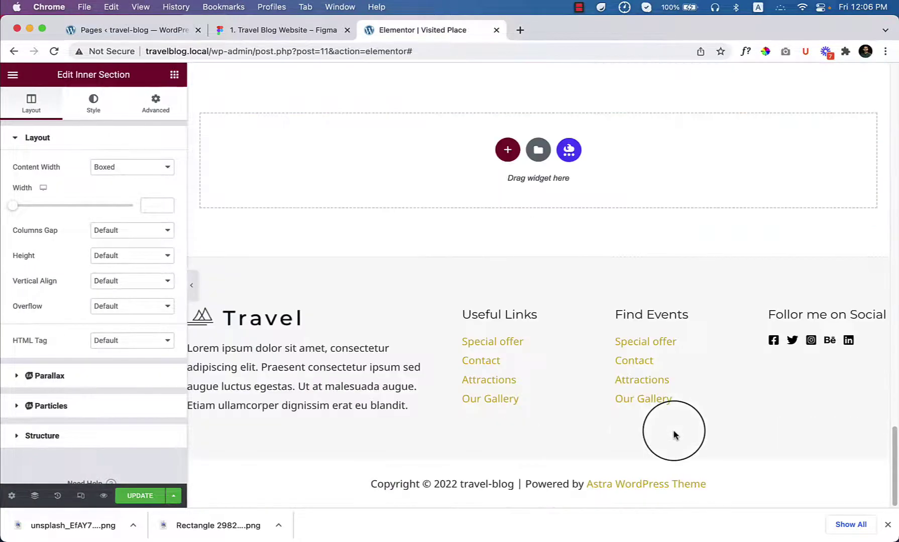
left_click(331, 31)
scroll(653, 317, "down", 4)
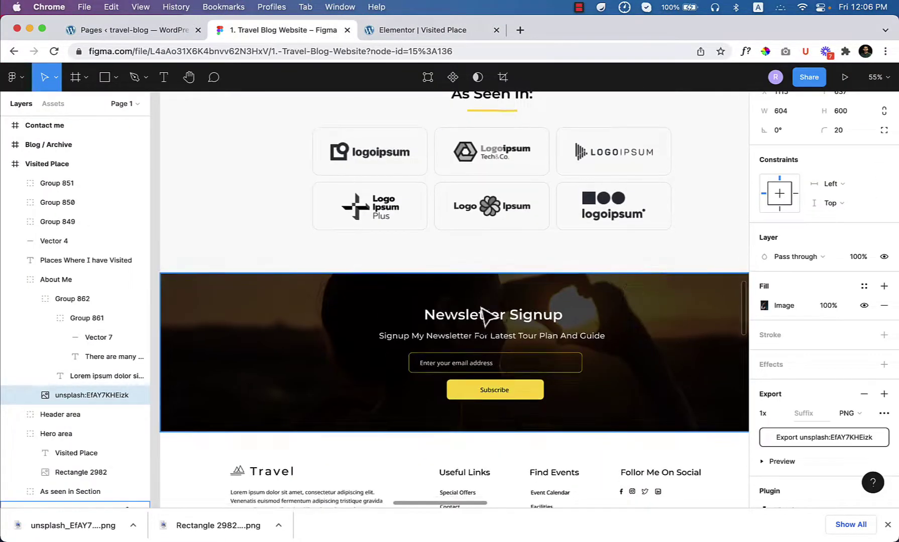
scroll(545, 332, "up", 4)
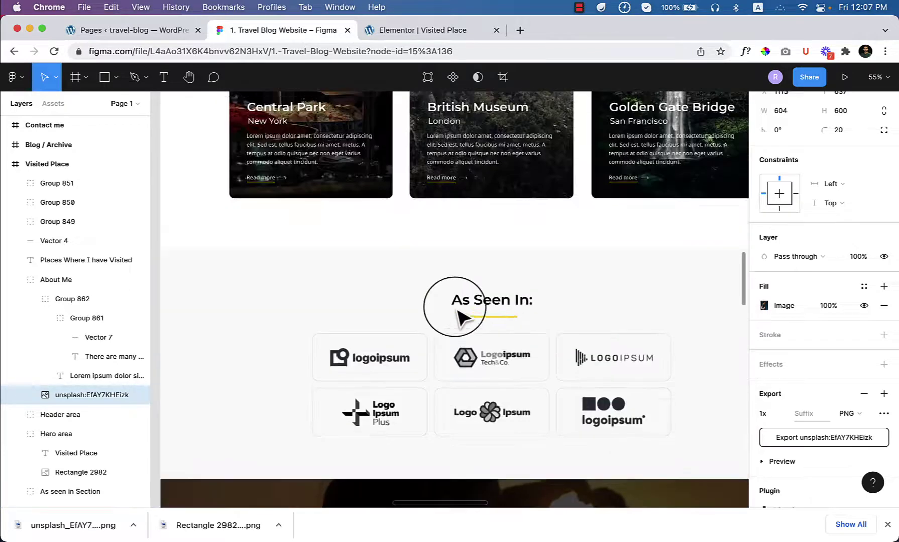
left_click(433, 31)
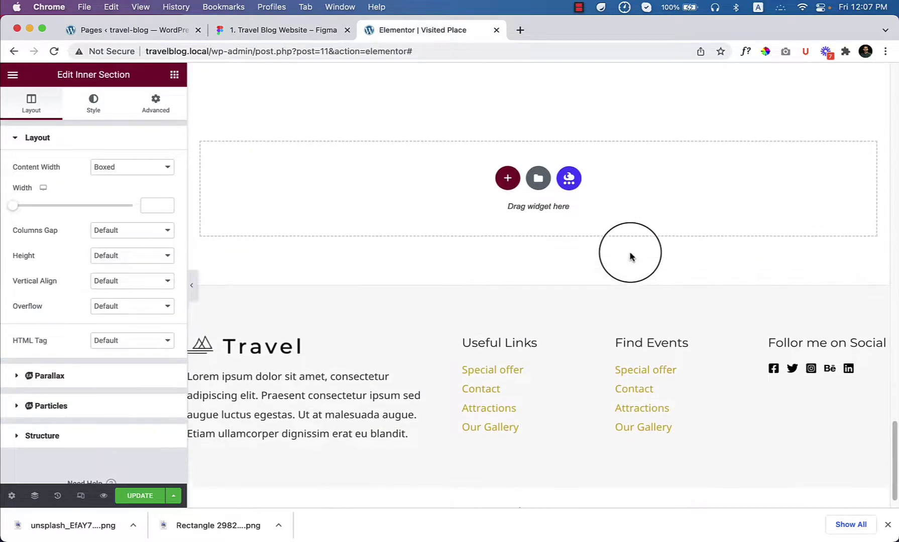
- Open the live travel-blog site in a new tab placed at the end
scroll(630, 253, "up", 4)
left_click(150, 31)
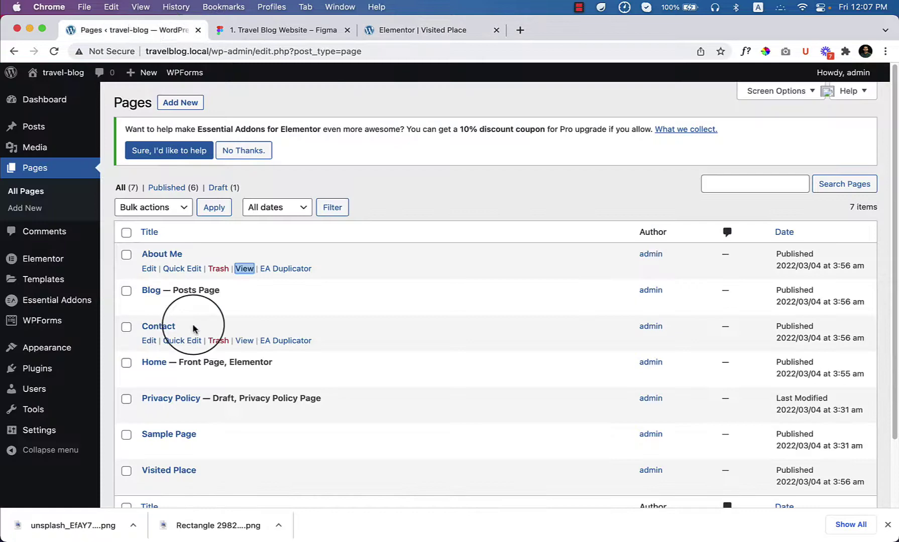
mouse_move(201, 316)
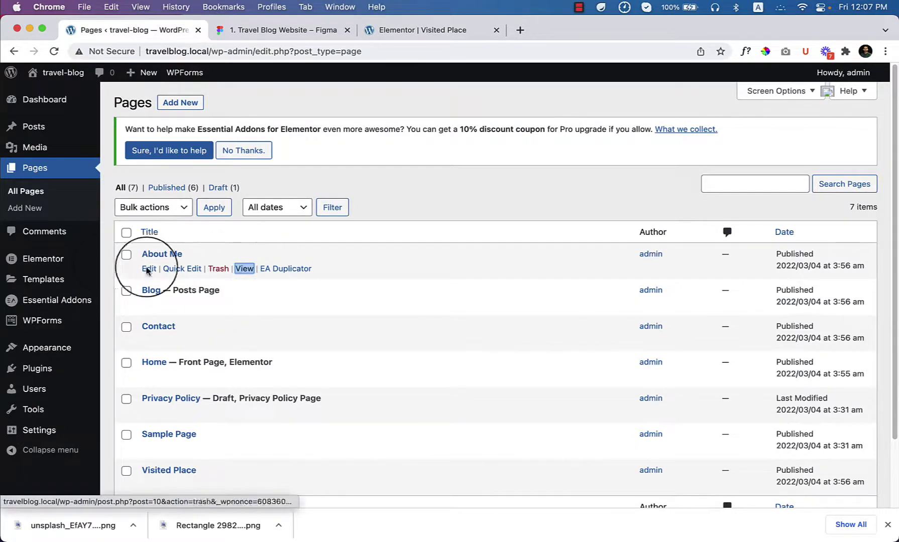
mouse_move(57, 73)
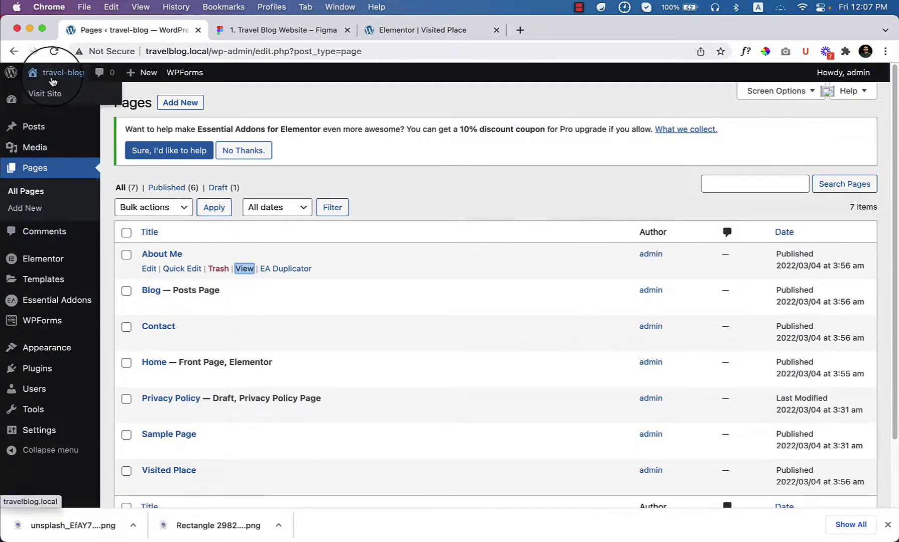
right_click(51, 90)
left_click(100, 98)
left_click_drag(311, 25, 490, 81)
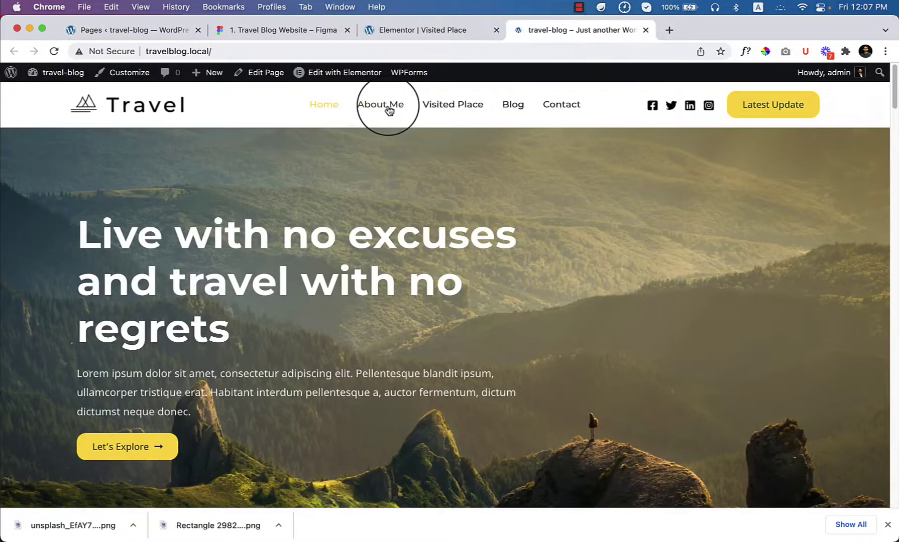
- Go to the live About Me page and start editing it with Elementor
left_click(390, 106)
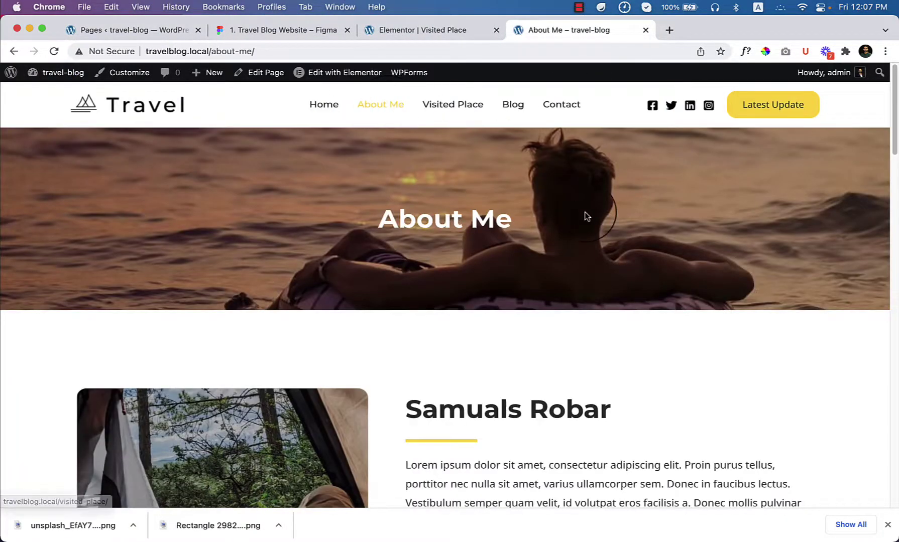
scroll(586, 215, "down", 15)
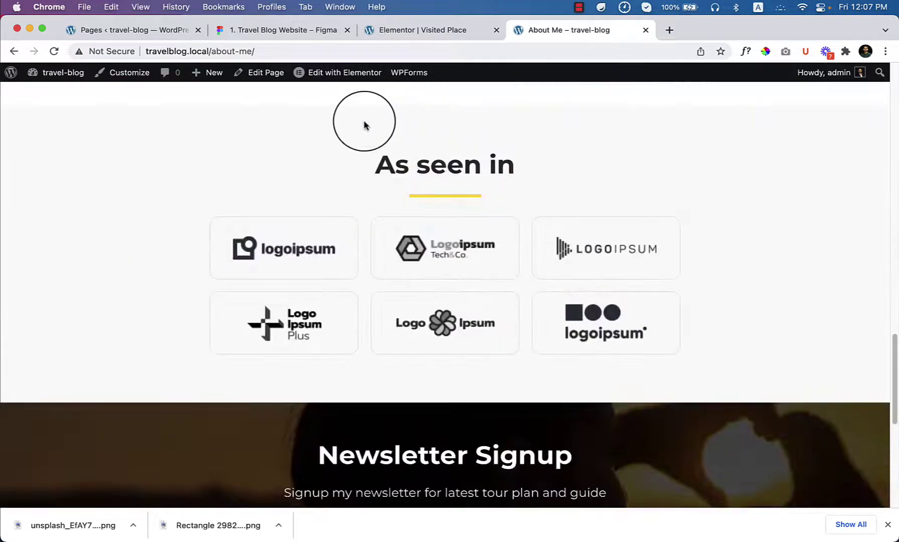
mouse_move(345, 73)
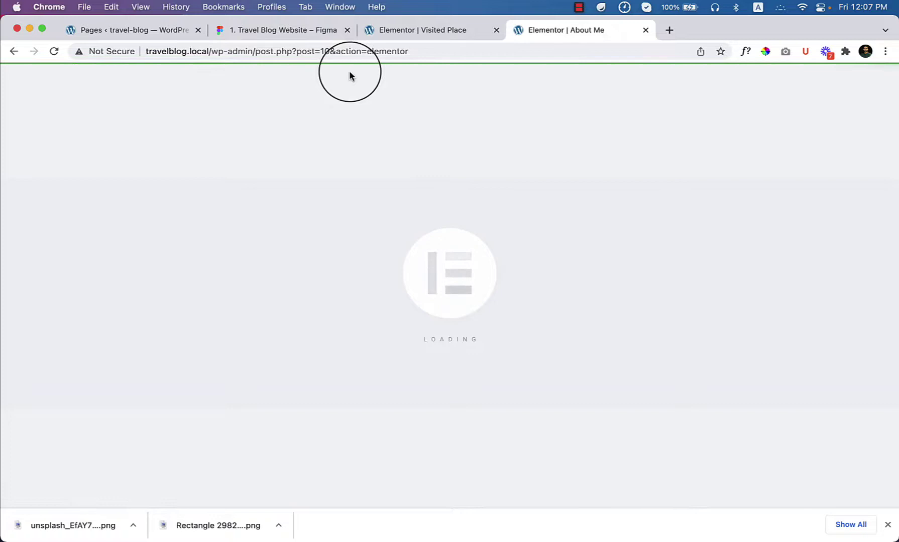
- Save the About Me page's 'As seen in' logos section as a My Templates template
scroll(548, 266, "down", 10)
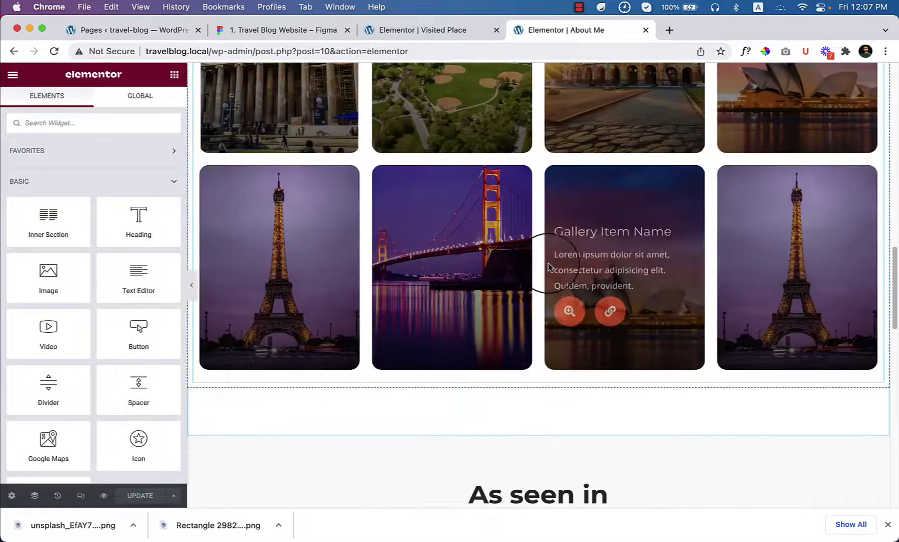
scroll(548, 266, "down", 15)
scroll(526, 231, "up", 10)
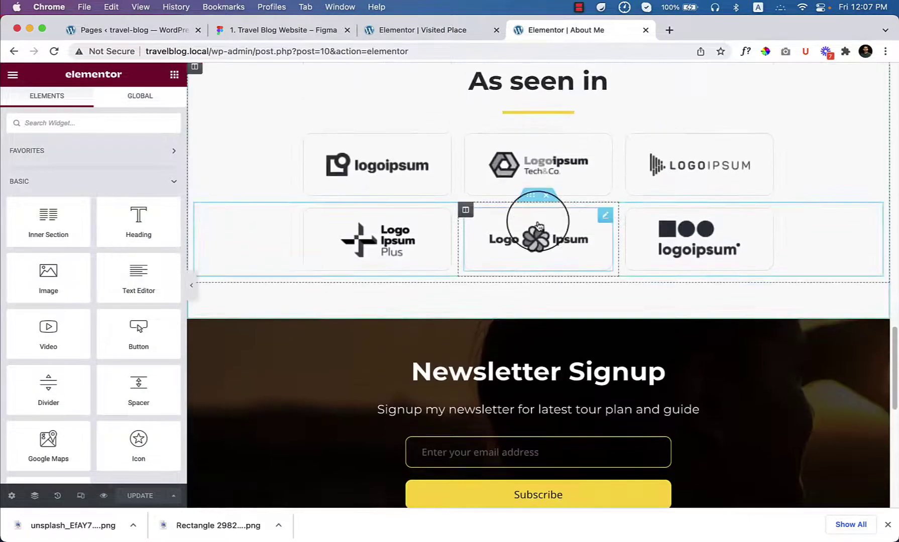
scroll(541, 211, "up", 3)
right_click(541, 179)
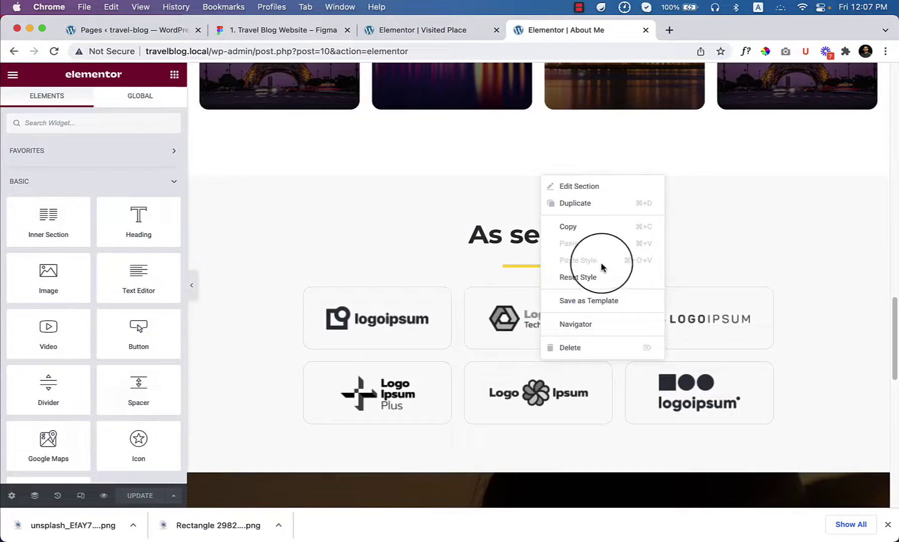
left_click(613, 305)
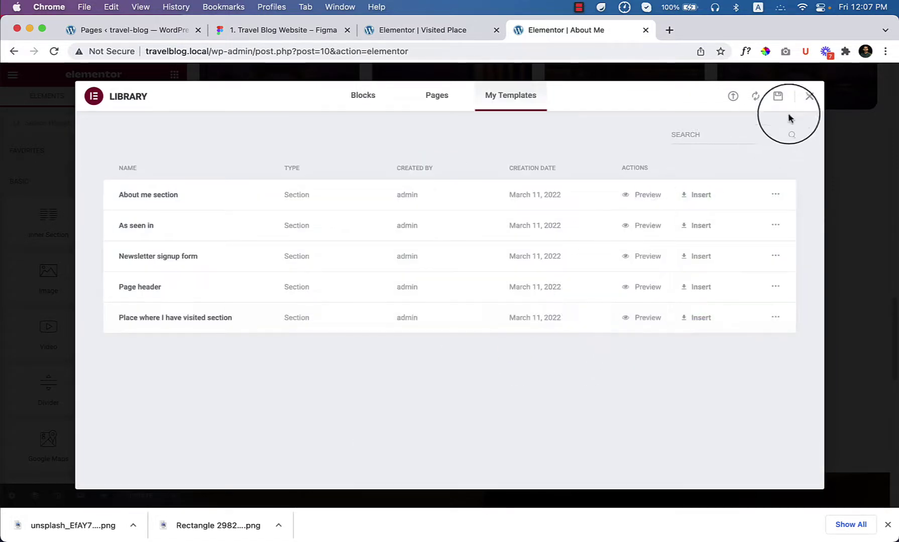
left_click(808, 97)
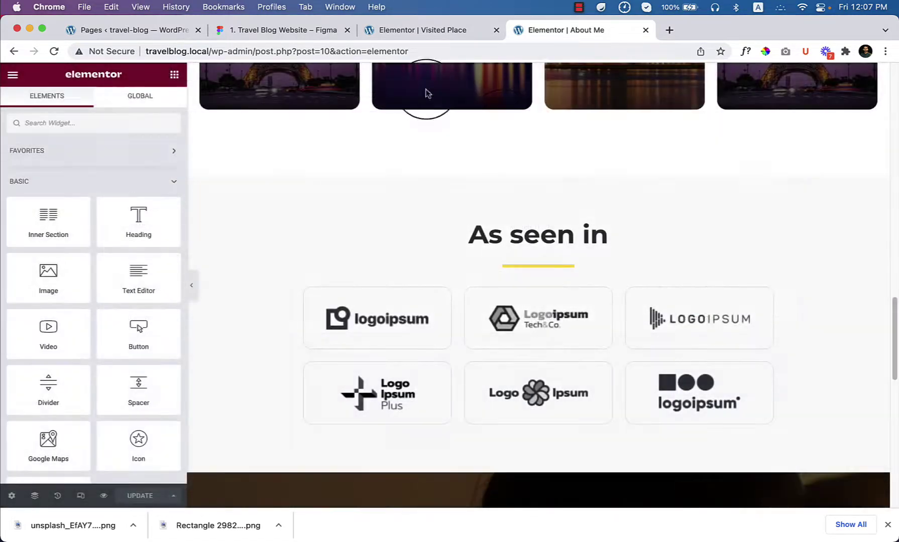
- Insert the saved 'As seen in' template into the Visited Place page with its document settings
left_click(444, 29)
left_click(538, 329)
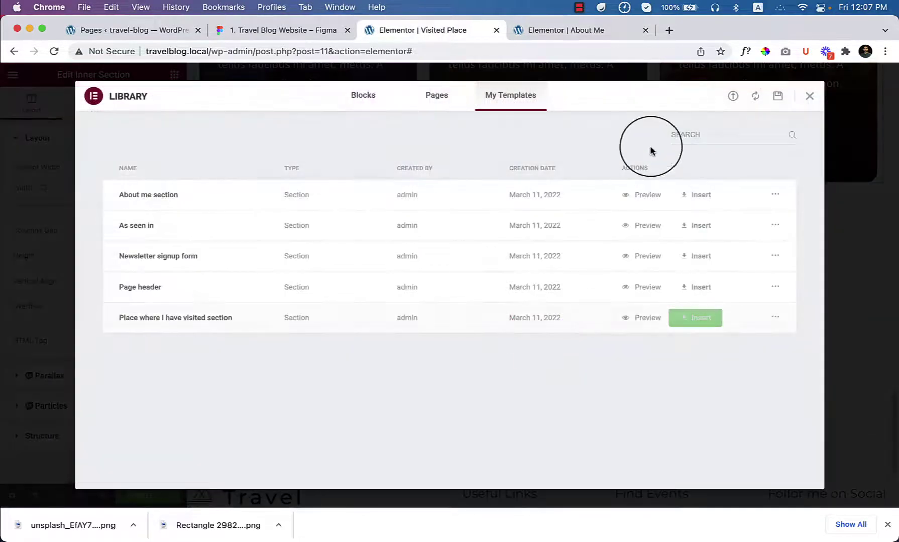
left_click(695, 226)
left_click(526, 327)
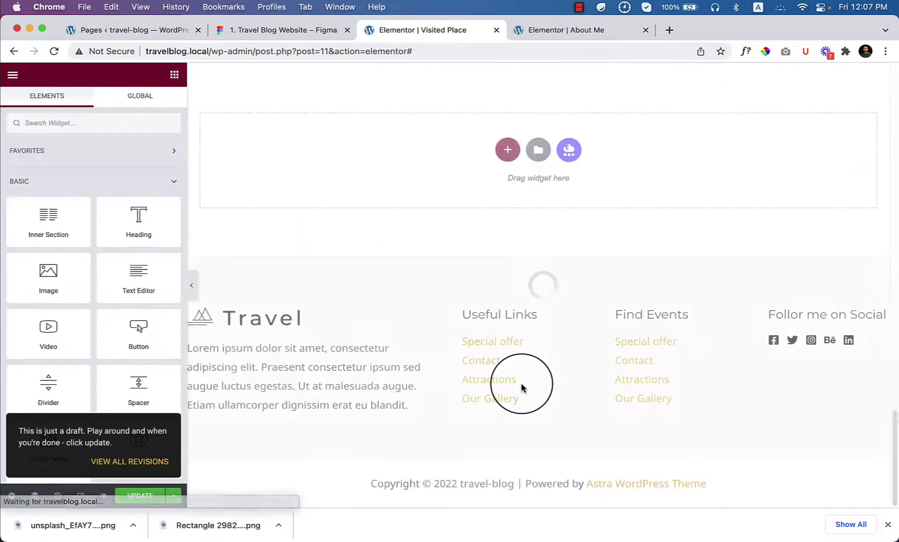
- Insert the saved 'Newsletter signup form' template below it, importing its document settings
scroll(521, 387, "up", 15)
scroll(498, 327, "down", 6)
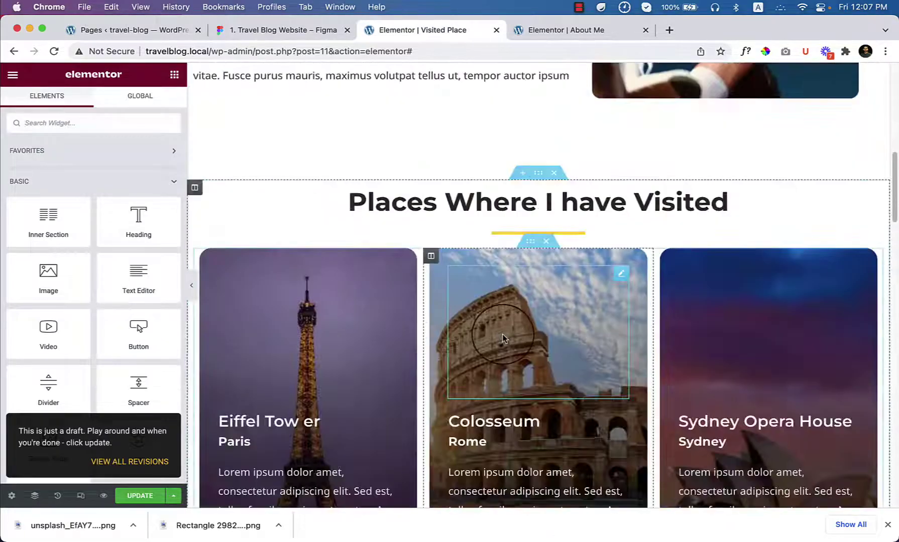
scroll(502, 339, "down", 10)
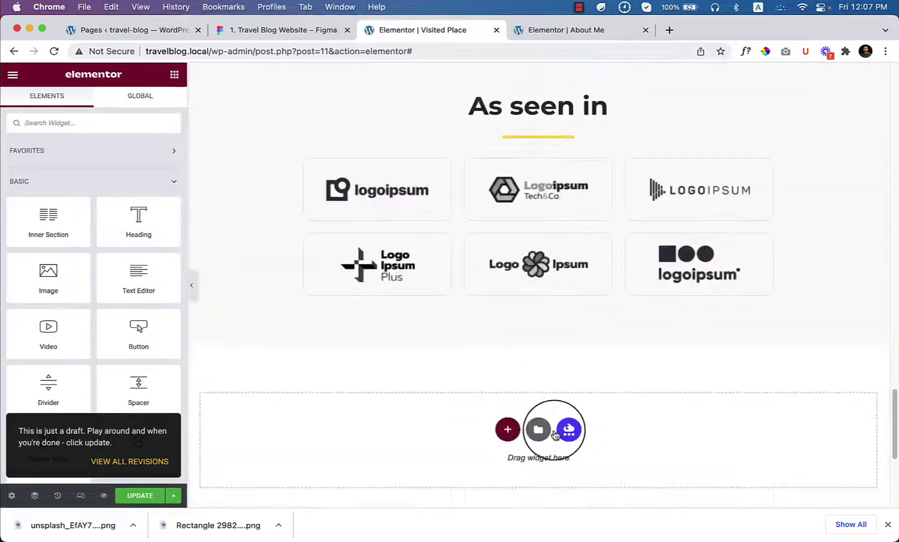
left_click(538, 430)
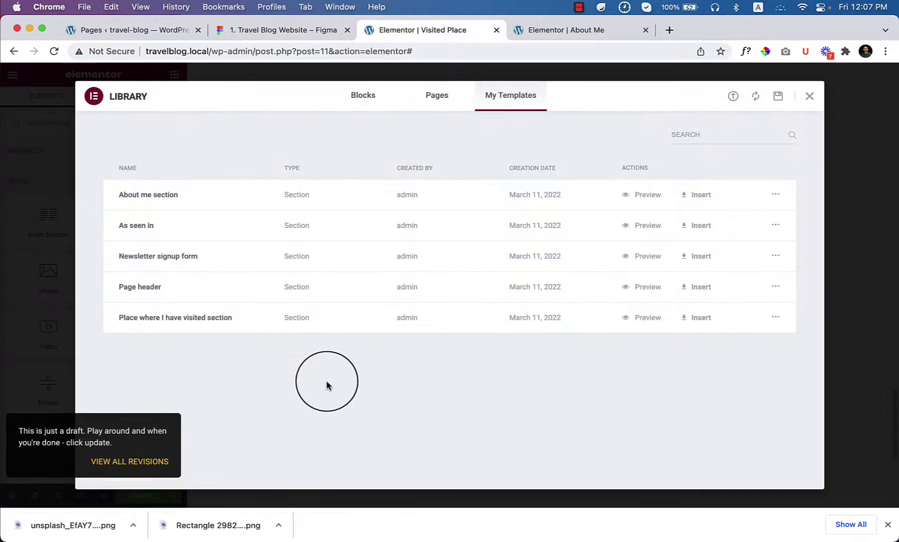
left_click(685, 260)
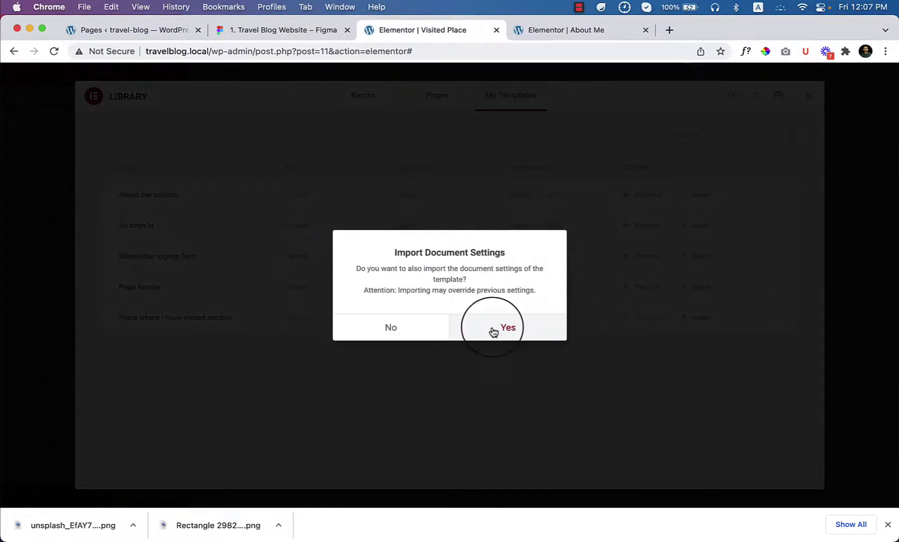
left_click(494, 329)
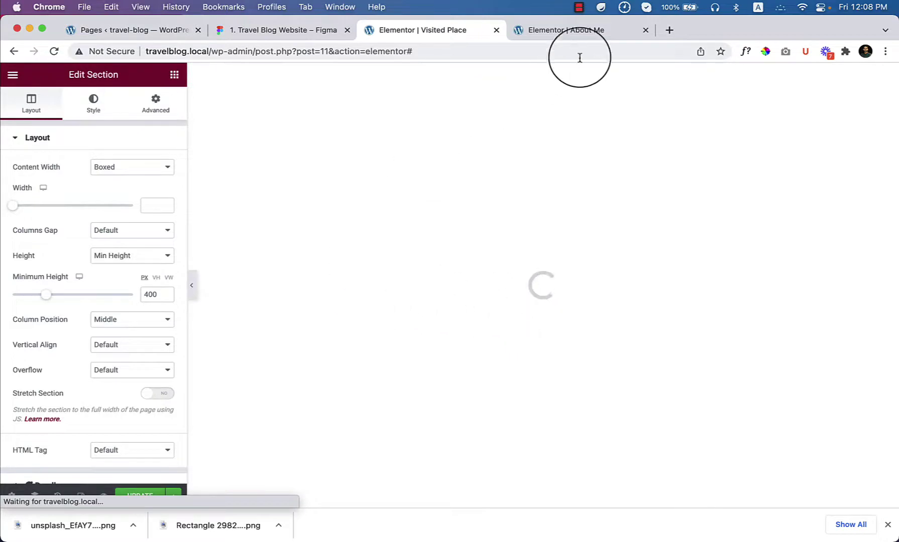
- Compare the Visited Place page against the About Me page layout
left_click(583, 31)
scroll(602, 341, "up", 15)
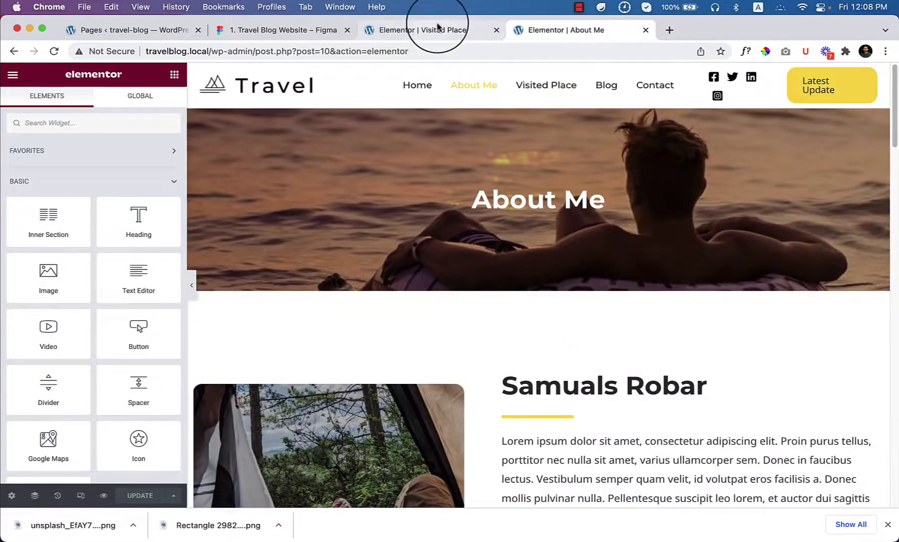
left_click(444, 38)
scroll(556, 345, "down", 15)
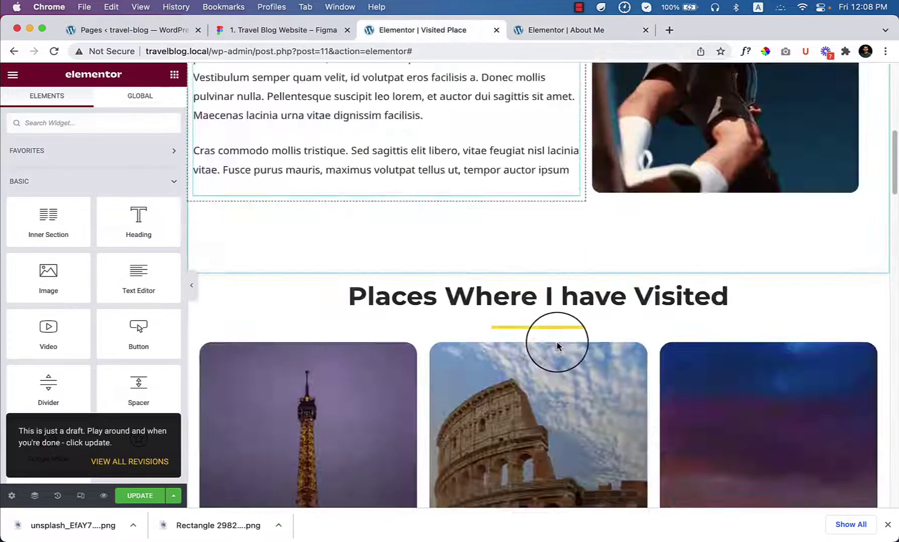
scroll(556, 352, "down", 20)
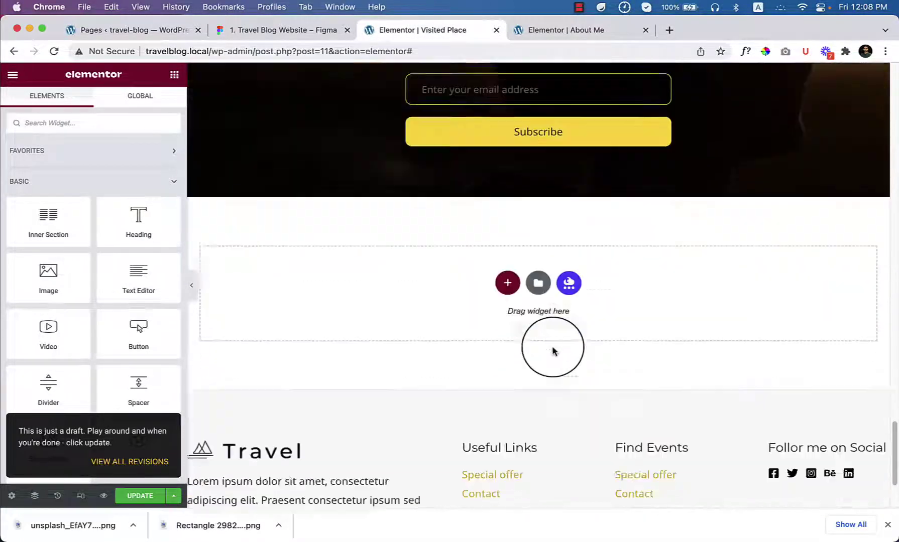
scroll(552, 351, "up", 7)
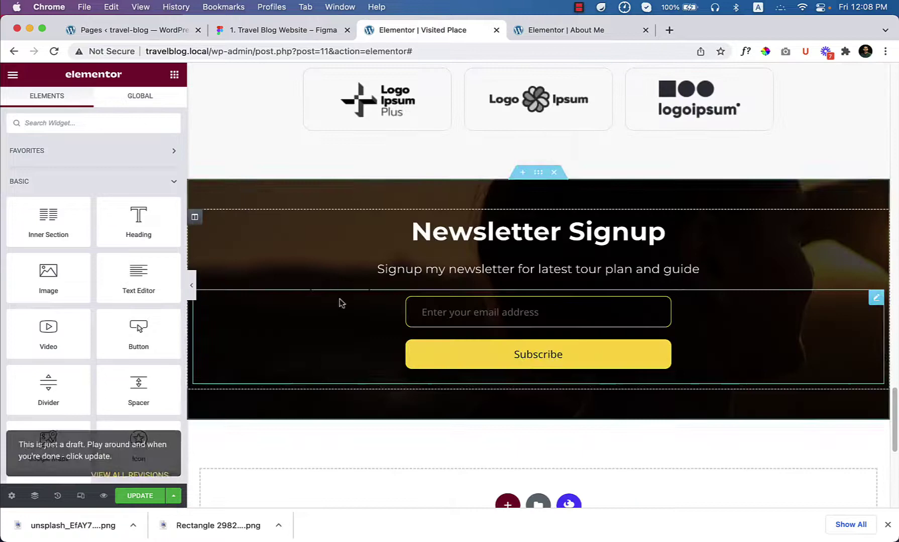
- Scroll the full-width page from the pyramid hero down to Newsletter Signup
left_click(194, 288)
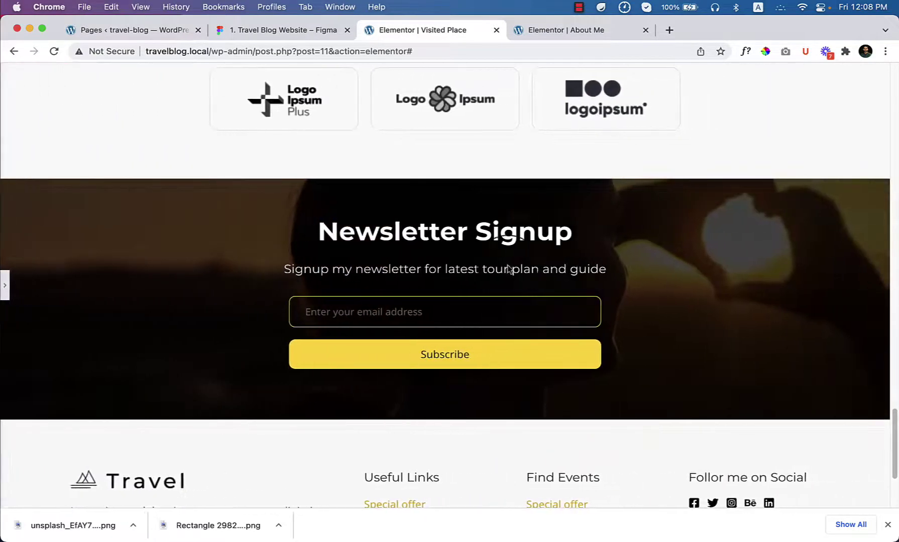
scroll(719, 444, "up", 1)
scroll(435, 373, "down", 5)
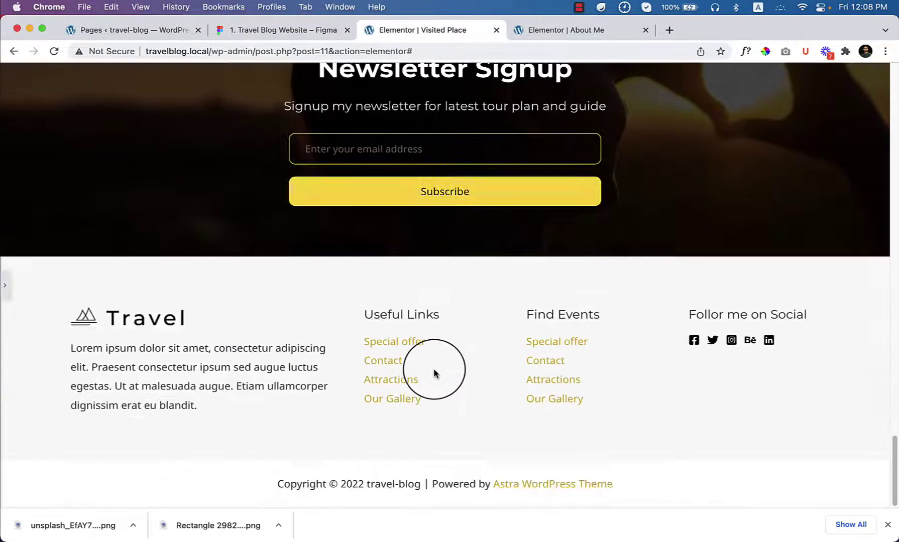
scroll(435, 372, "up", 15)
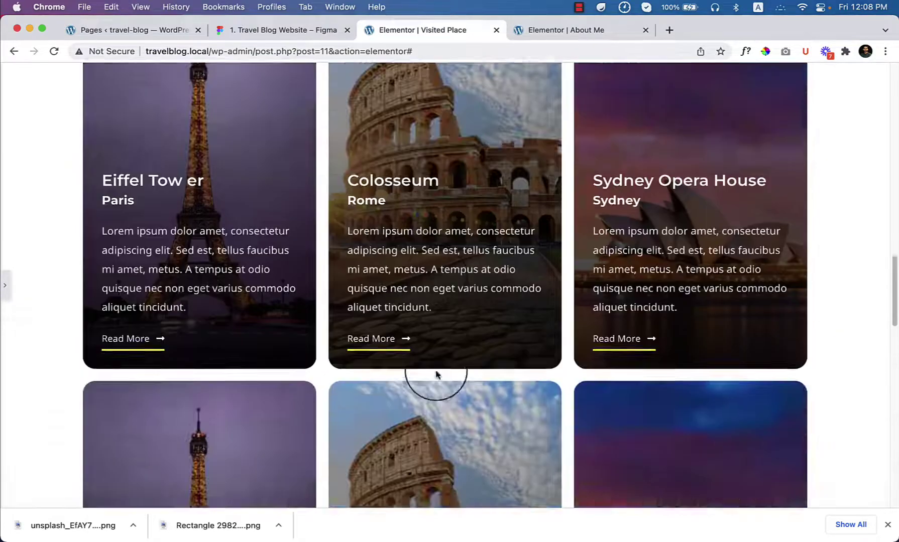
scroll(436, 374, "up", 10)
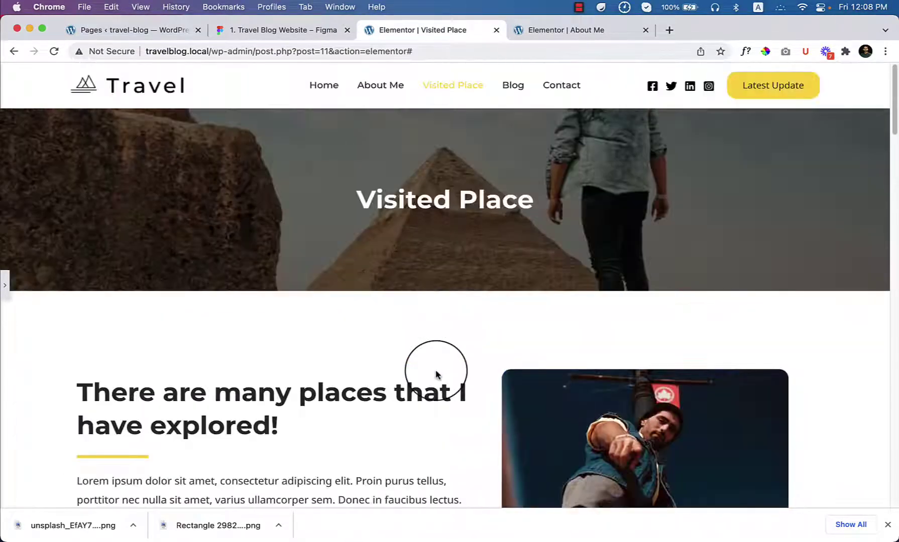
scroll(436, 374, "down", 10)
scroll(436, 375, "up", 10)
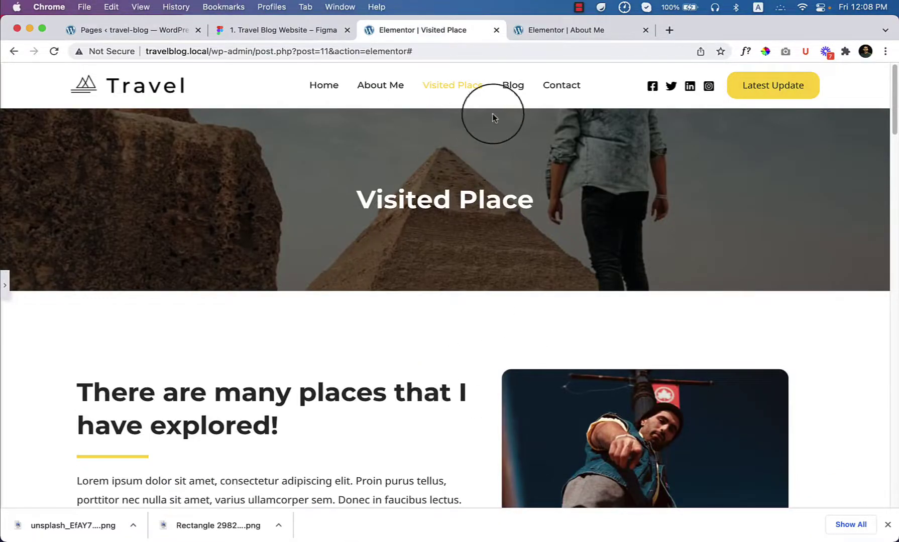